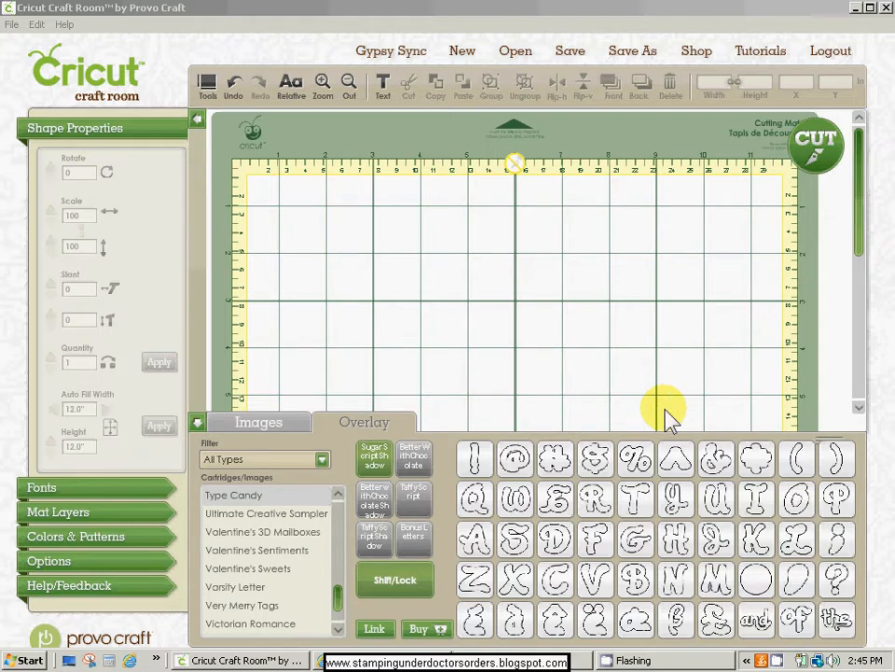
Place a Sugar Script Shadow F on the mat and layer the plain uppercase F over it on a new layer.
{"action": "mouse_move", "coordinate": [597, 539]}
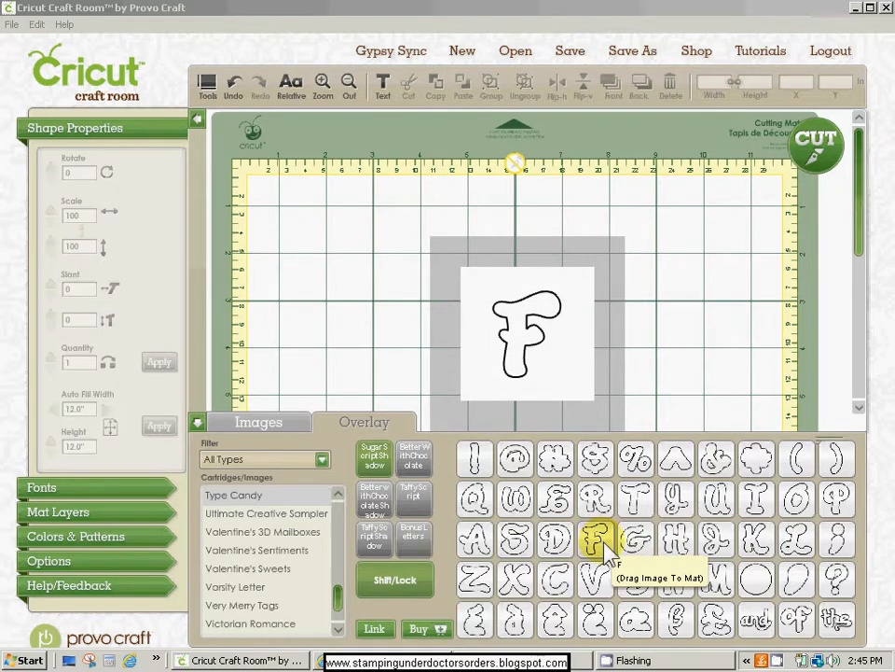
{"action": "left_click", "coordinate": [604, 547]}
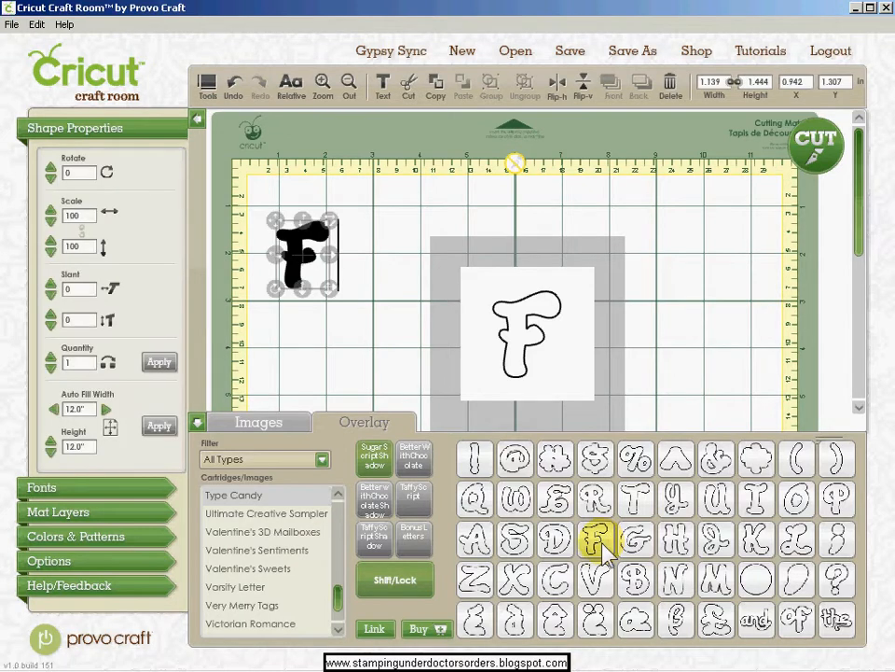
{"action": "left_click", "coordinate": [407, 594]}
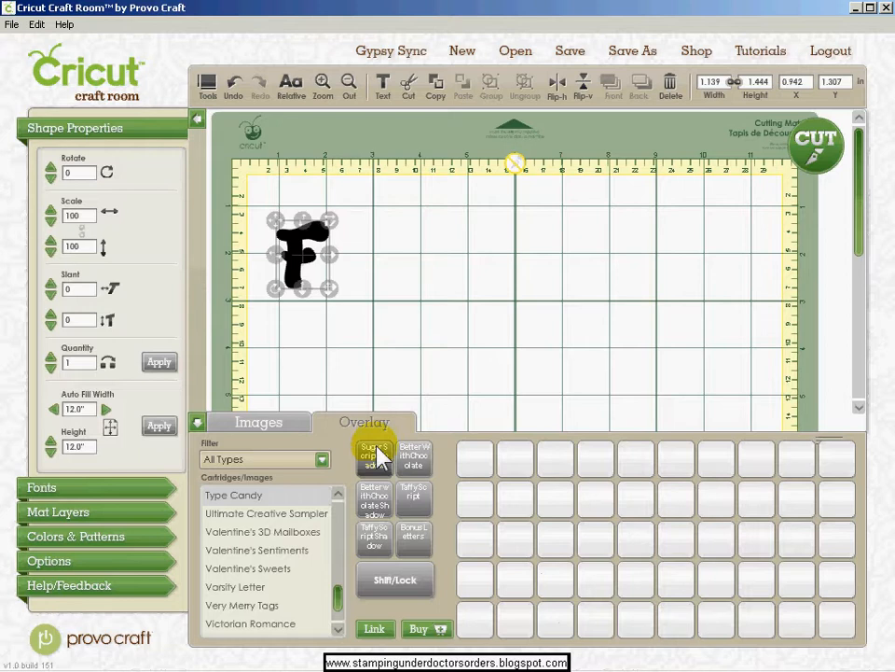
{"action": "mouse_move", "coordinate": [653, 530]}
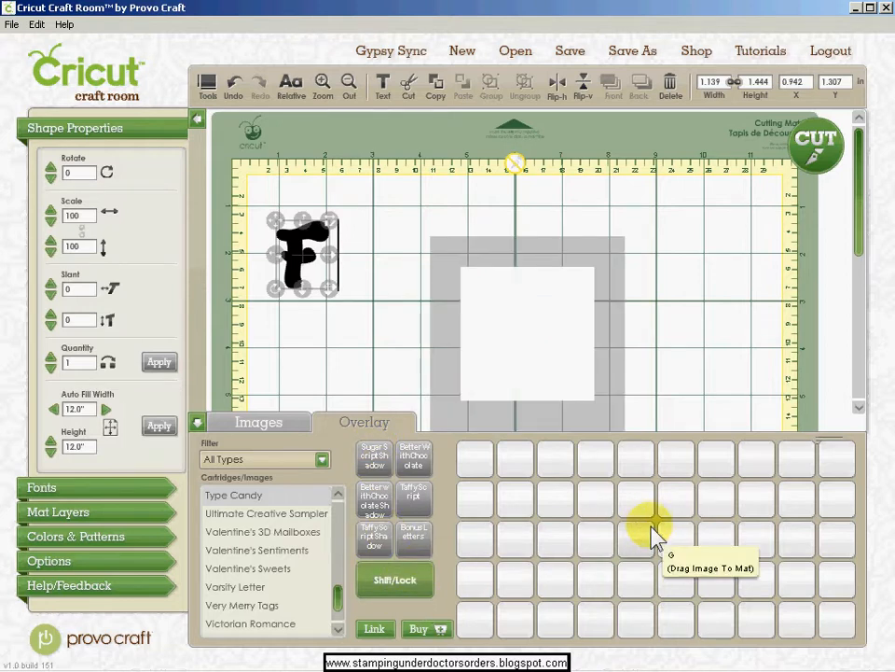
{"action": "left_click", "coordinate": [604, 538]}
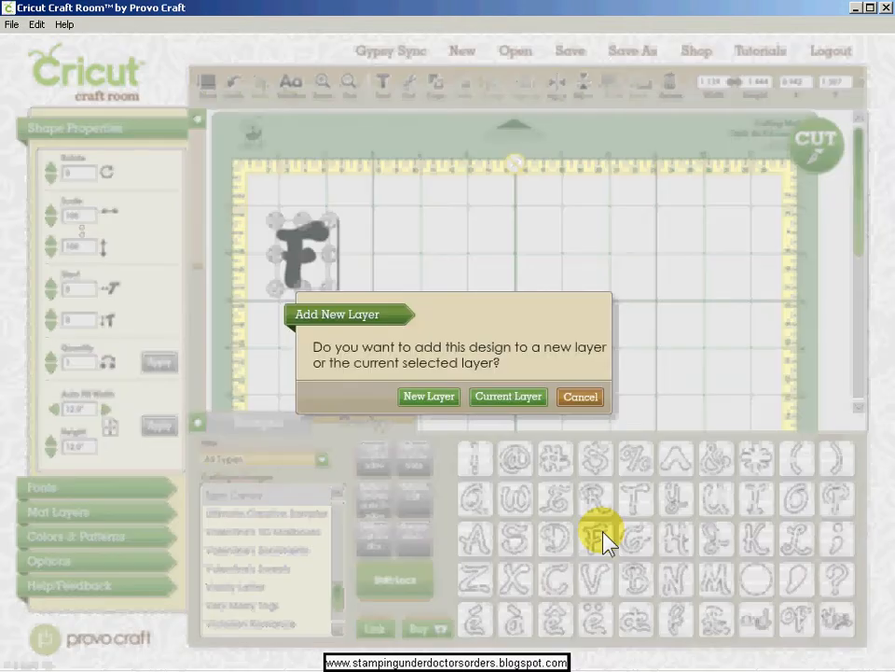
{"action": "left_click", "coordinate": [454, 398]}
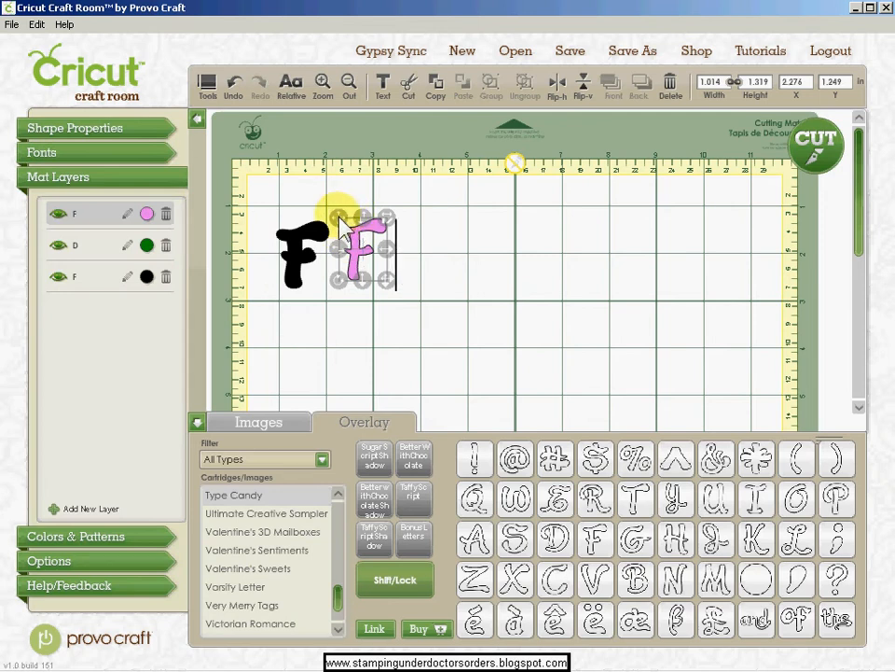
{"action": "left_click_drag", "start_coordinate": [340, 220], "coordinate": [285, 227]}
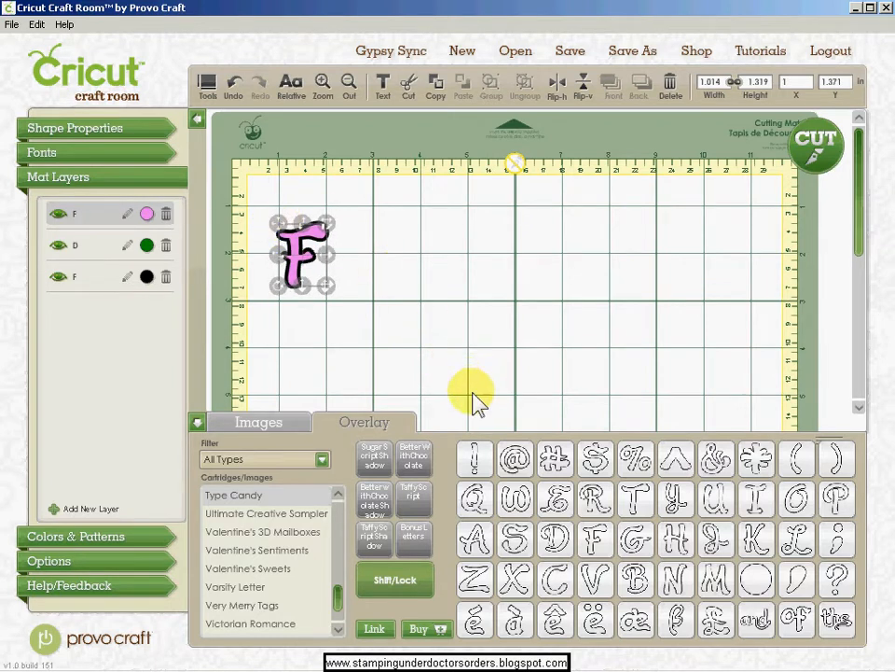
Add a plain lowercase o to the current layer and position it against the lower part of the F.
{"action": "left_click", "coordinate": [797, 501]}
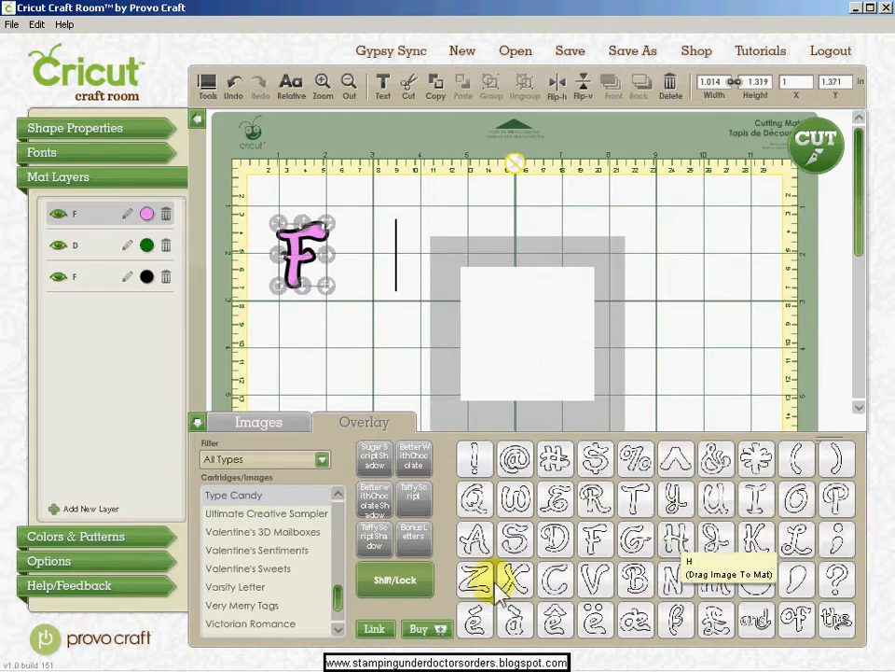
{"action": "left_click", "coordinate": [376, 579]}
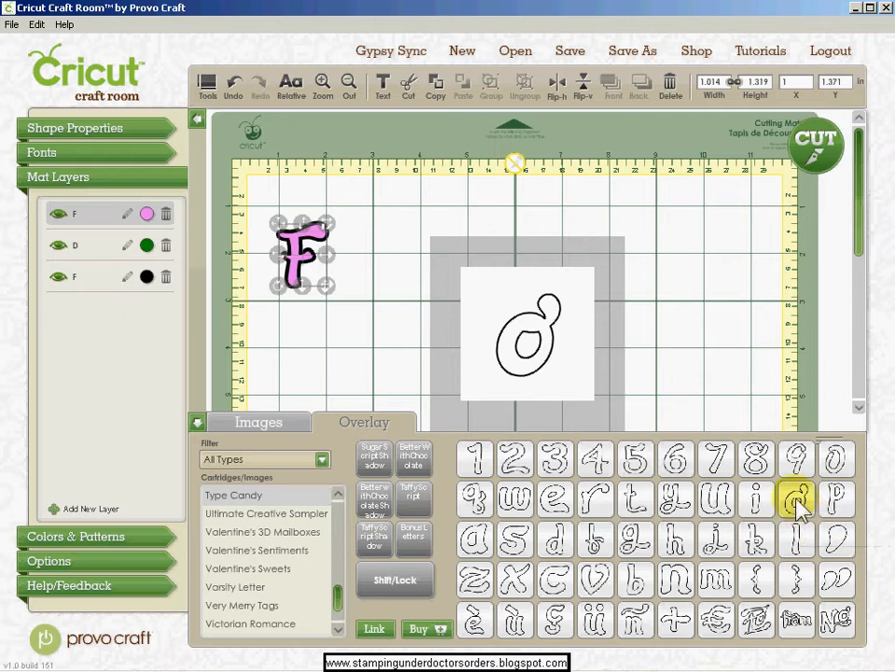
{"action": "left_click", "coordinate": [798, 504]}
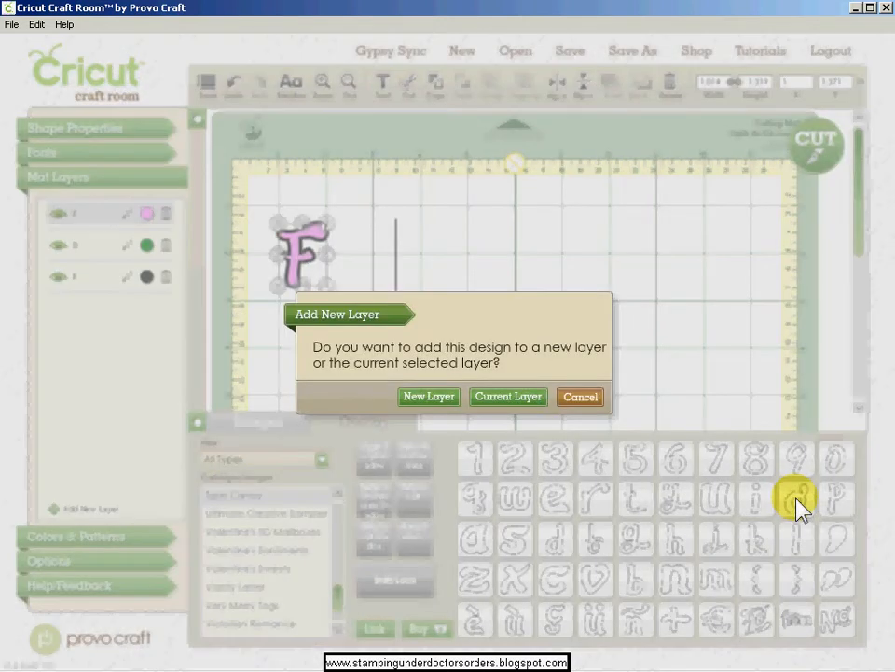
{"action": "left_click", "coordinate": [504, 397]}
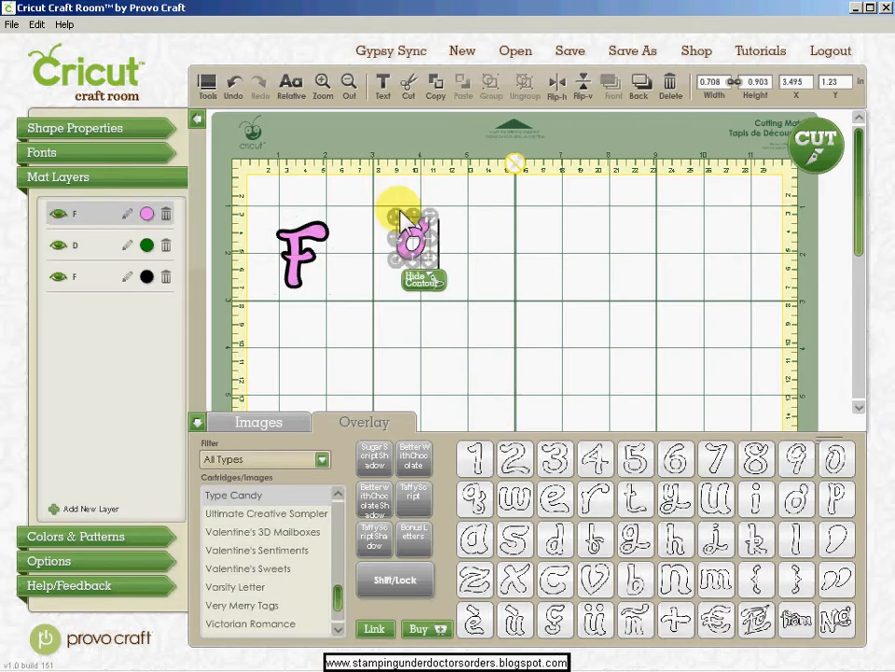
{"action": "left_click_drag", "start_coordinate": [399, 224], "coordinate": [326, 262]}
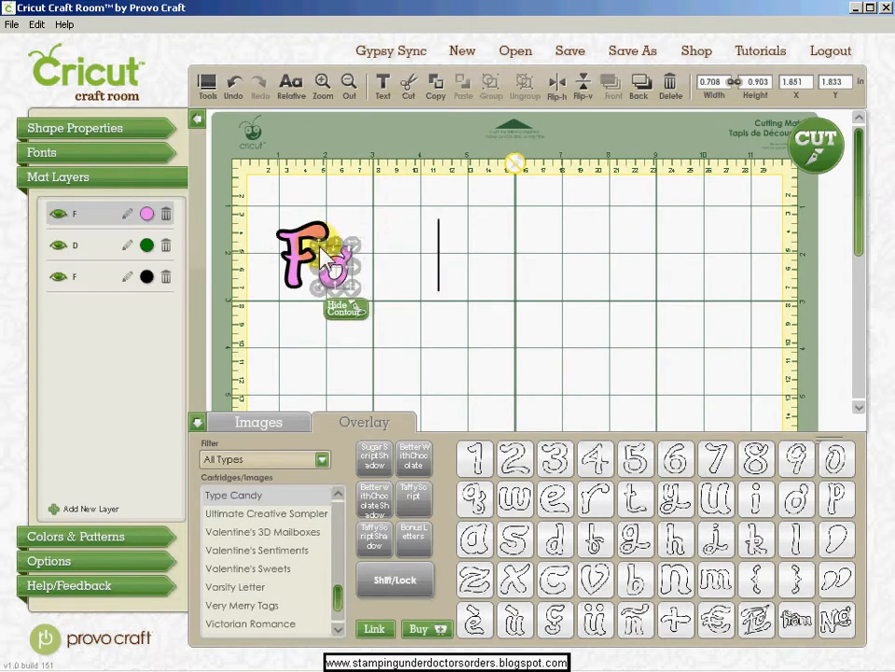
Add a plain lowercase n to the current layer and position it overlapping the o.
{"action": "left_click", "coordinate": [674, 580]}
{"action": "left_click", "coordinate": [530, 396]}
{"action": "left_click_drag", "start_coordinate": [439, 210], "coordinate": [355, 264]}
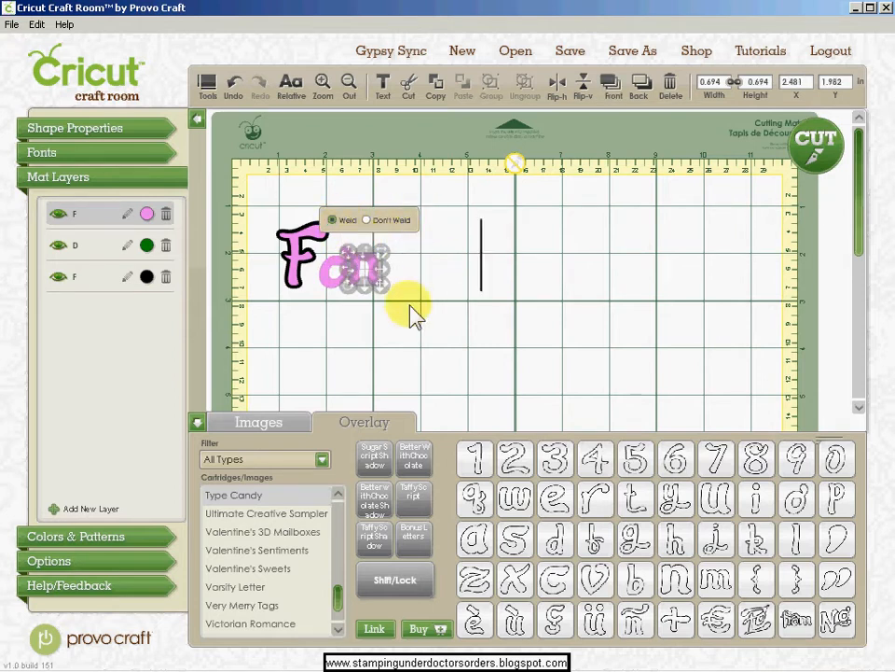
{"action": "left_click_drag", "start_coordinate": [360, 295], "coordinate": [386, 297]}
{"action": "left_click", "coordinate": [362, 313]}
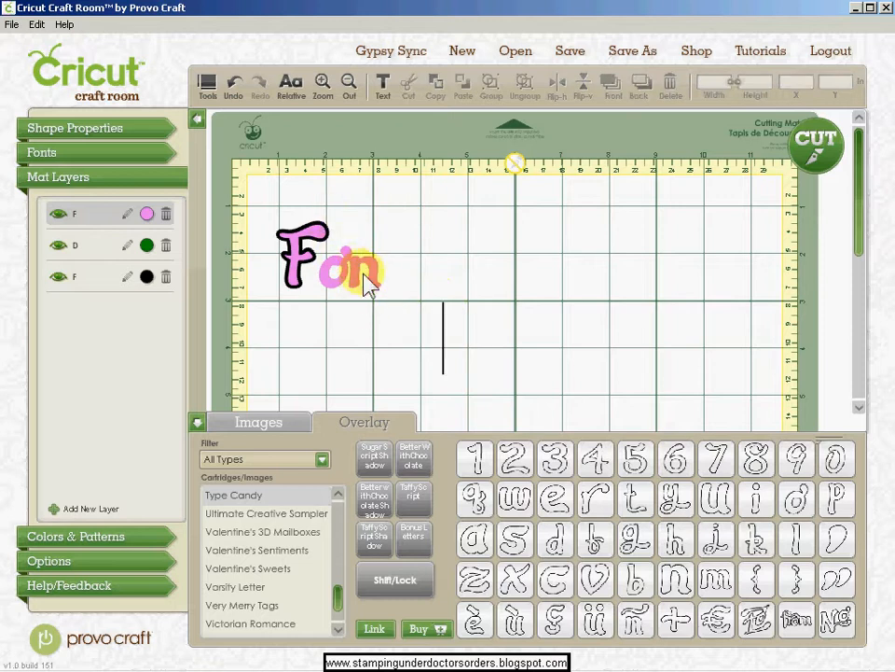
Disable fill mode so the hand-placed letters are shown as outlines.
{"action": "left_click", "coordinate": [324, 82]}
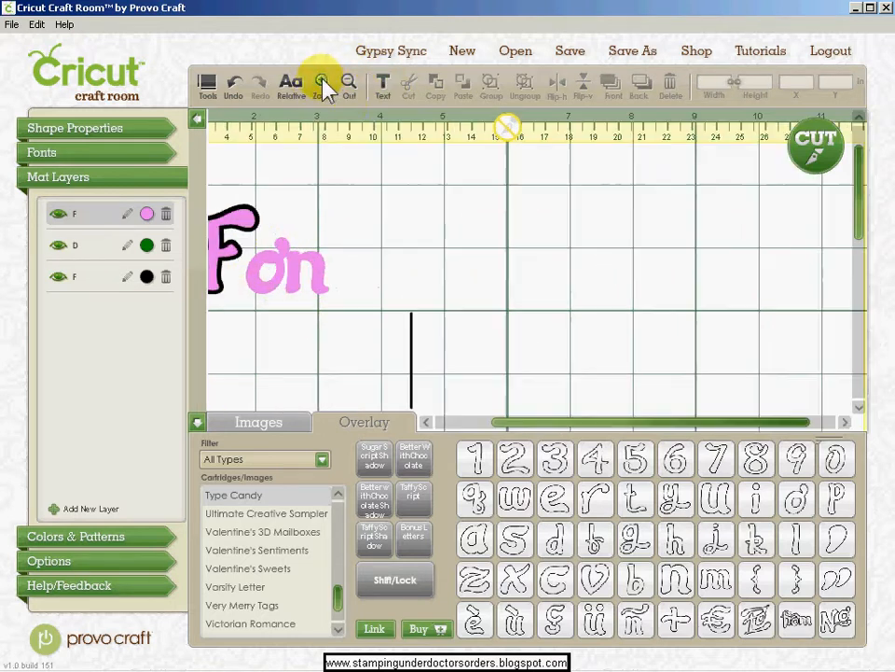
{"action": "mouse_move", "coordinate": [729, 420]}
{"action": "left_click_drag", "start_coordinate": [730, 431], "coordinate": [488, 428]}
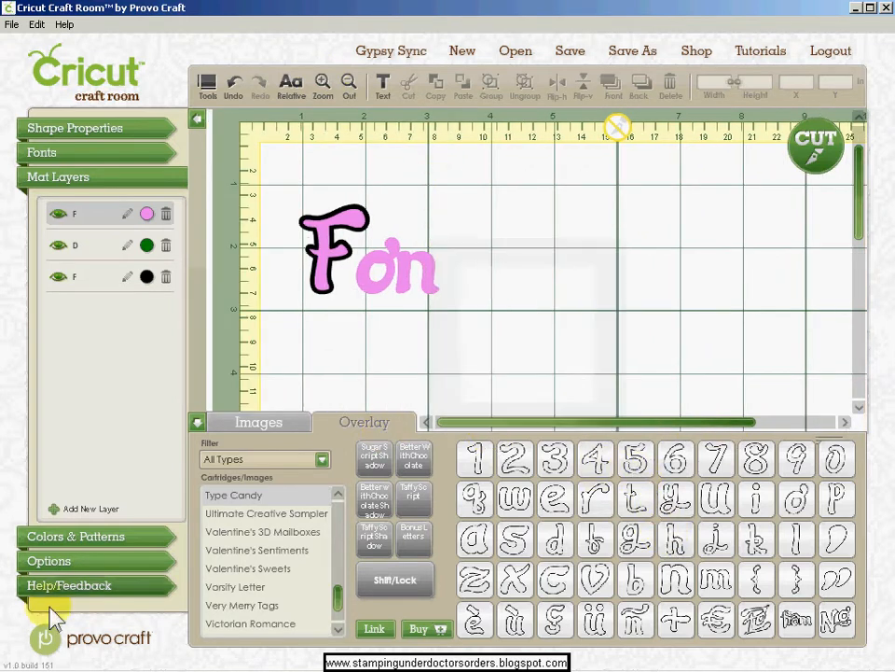
{"action": "left_click", "coordinate": [86, 564]}
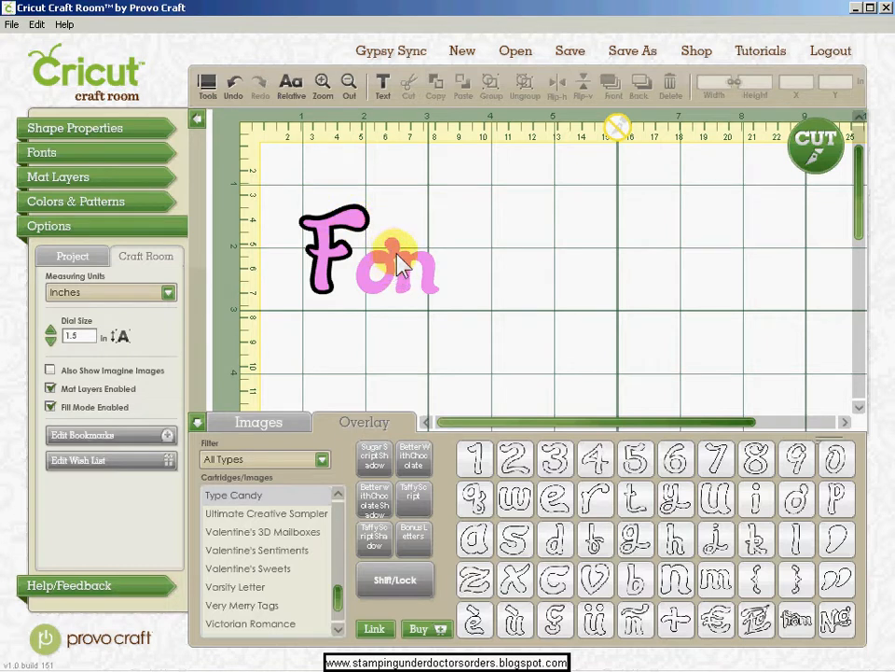
{"action": "left_click", "coordinate": [52, 407]}
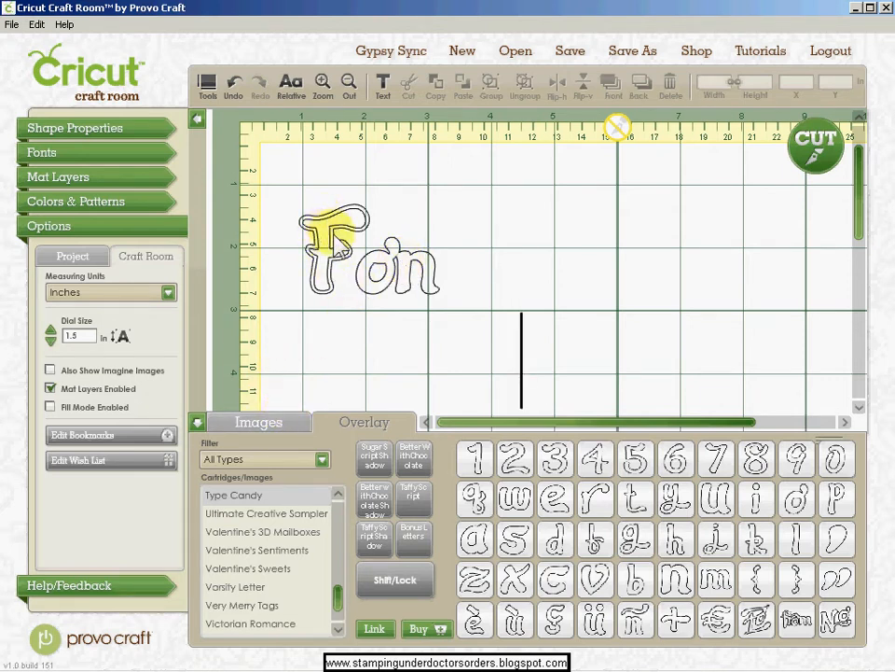
Delete all the mat layers holding the hand-placed letters to clear the mat.
{"action": "mouse_move", "coordinate": [500, 539]}
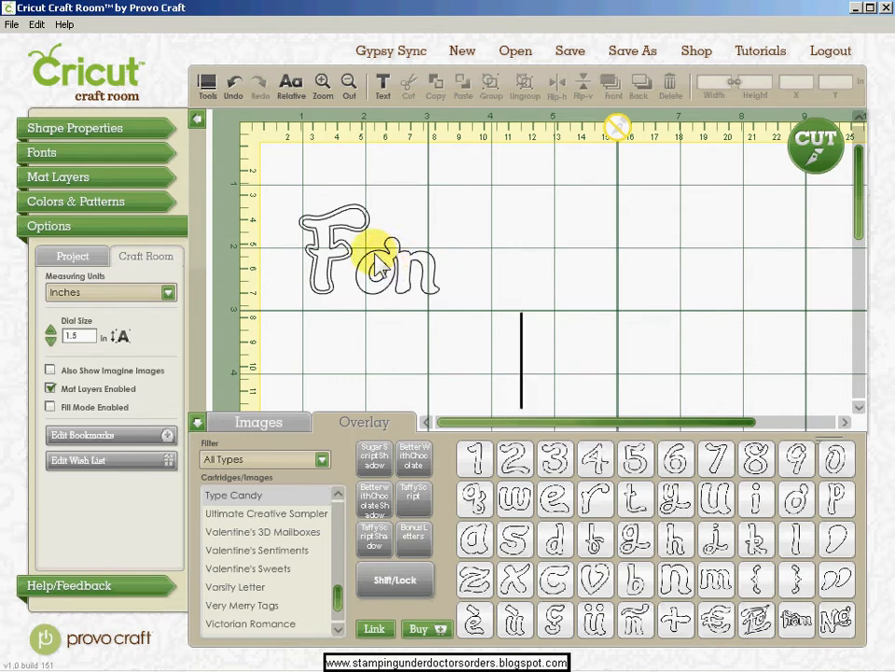
{"action": "left_click", "coordinate": [80, 177]}
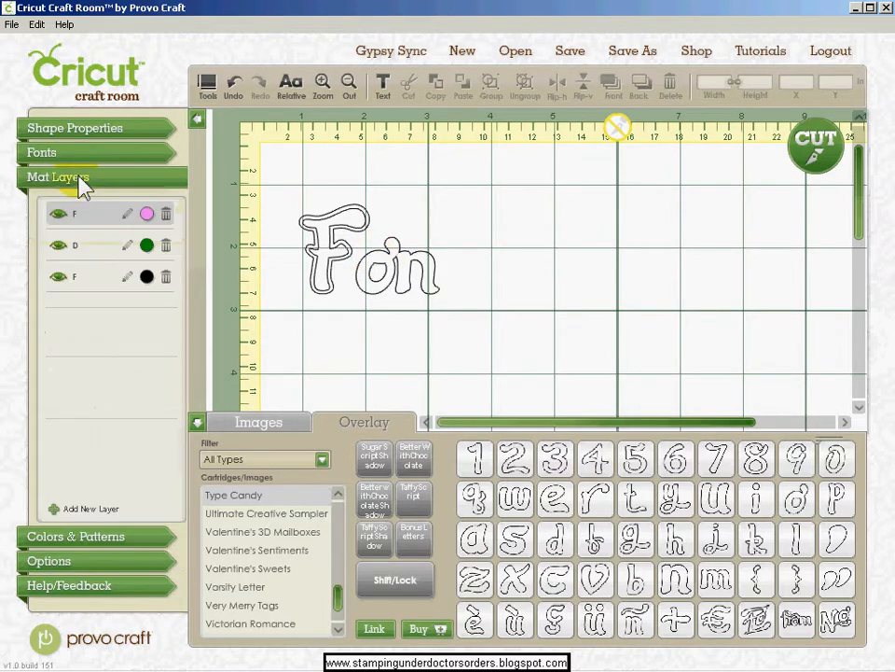
{"action": "left_click", "coordinate": [169, 216]}
{"action": "left_click", "coordinate": [169, 216]}
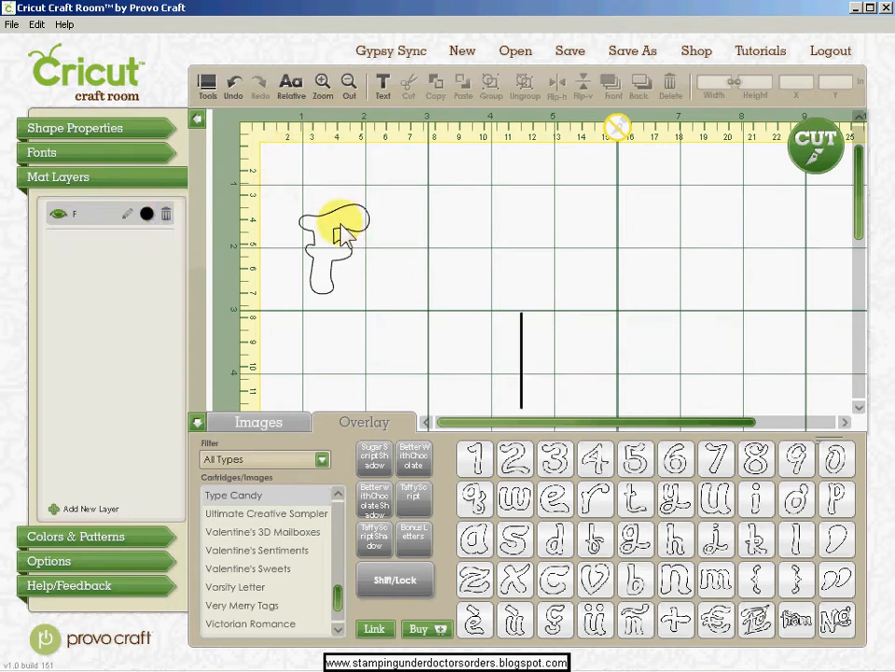
{"action": "left_click", "coordinate": [166, 215]}
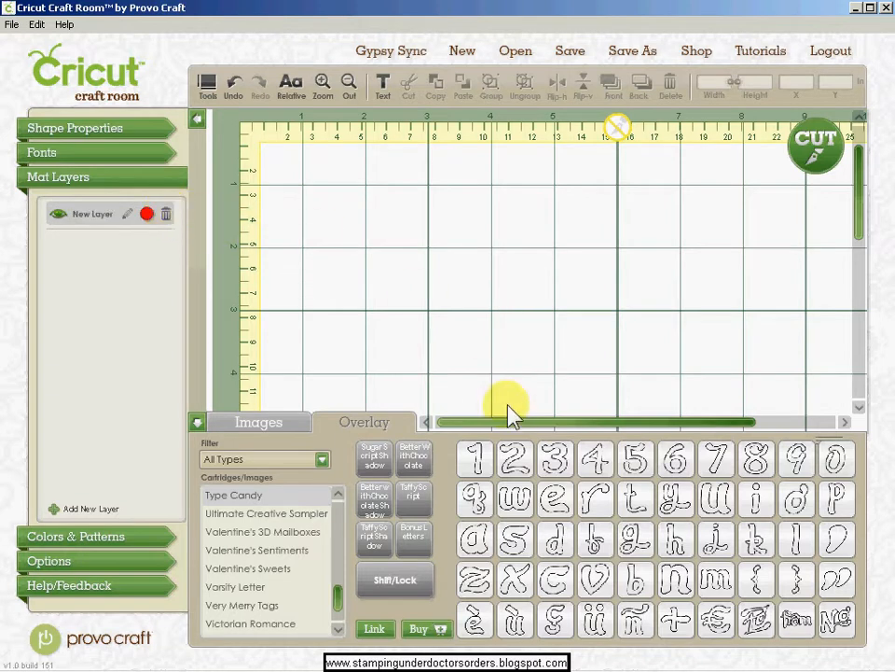
Add a new text box with the Type Candy cartridge and enter the word "Font".
{"action": "left_click", "coordinate": [138, 161]}
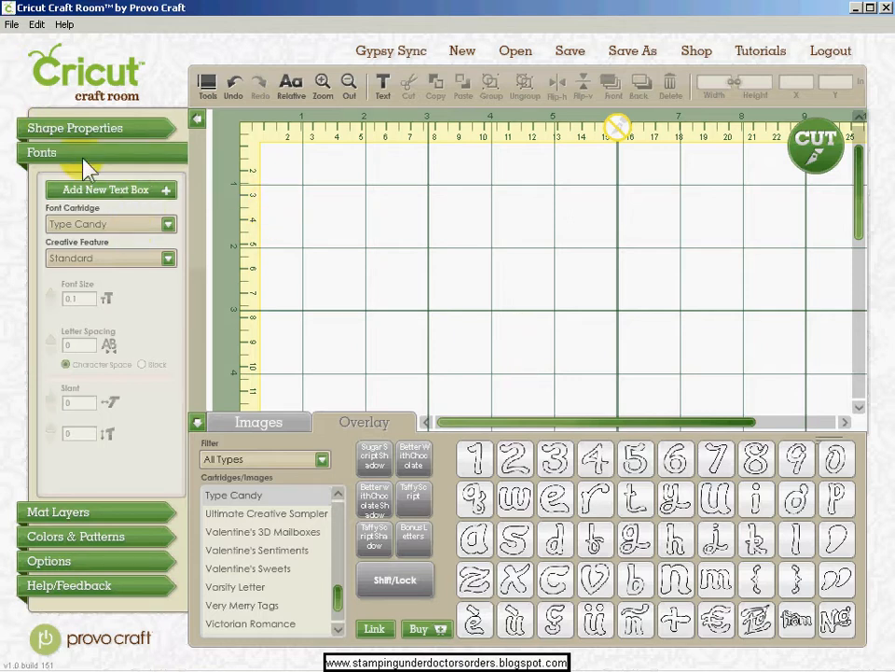
{"action": "left_click", "coordinate": [93, 191]}
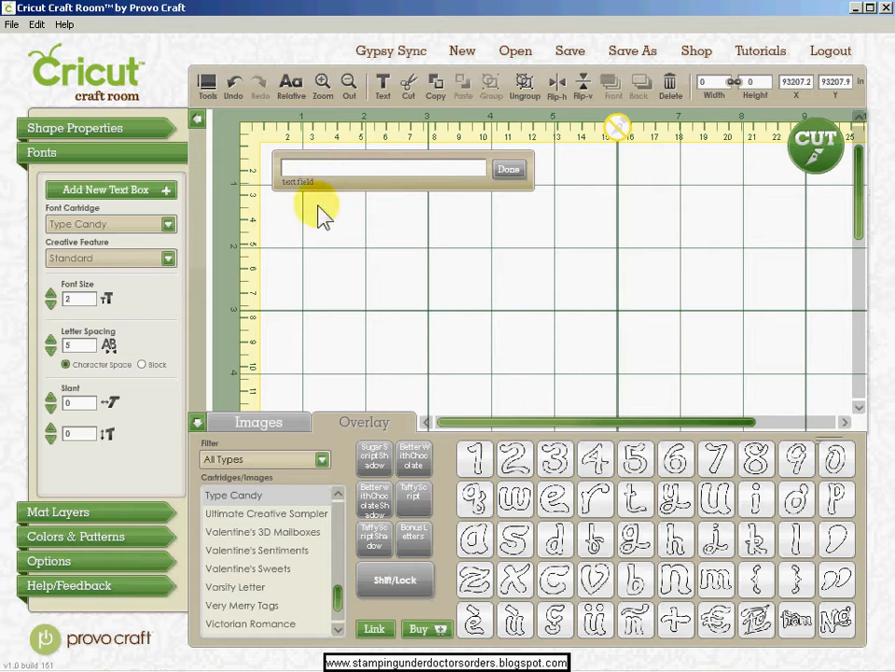
{"action": "type", "text": "Font"}
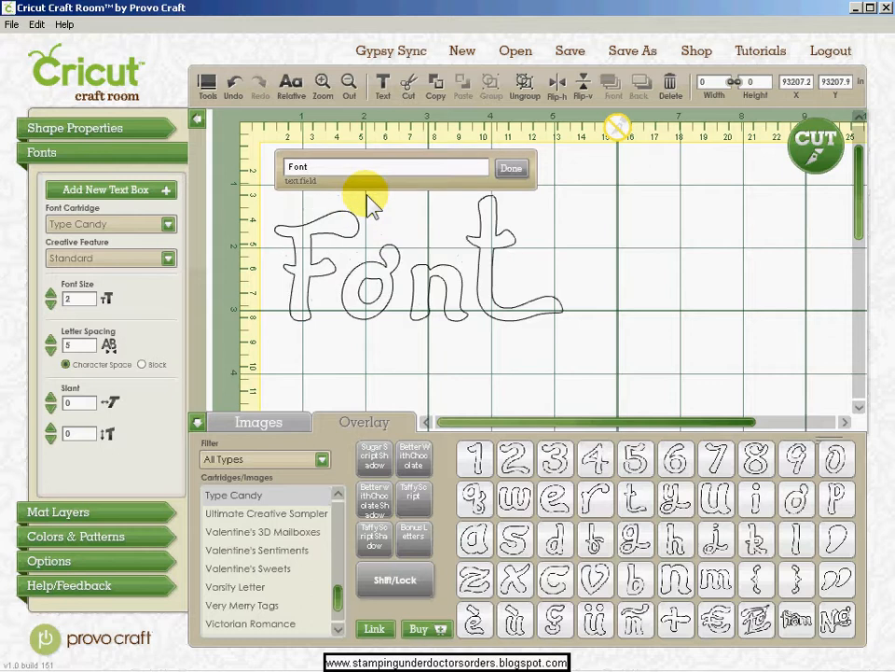
Enable fill mode so the Font text is shown filled.
{"action": "left_click", "coordinate": [74, 513]}
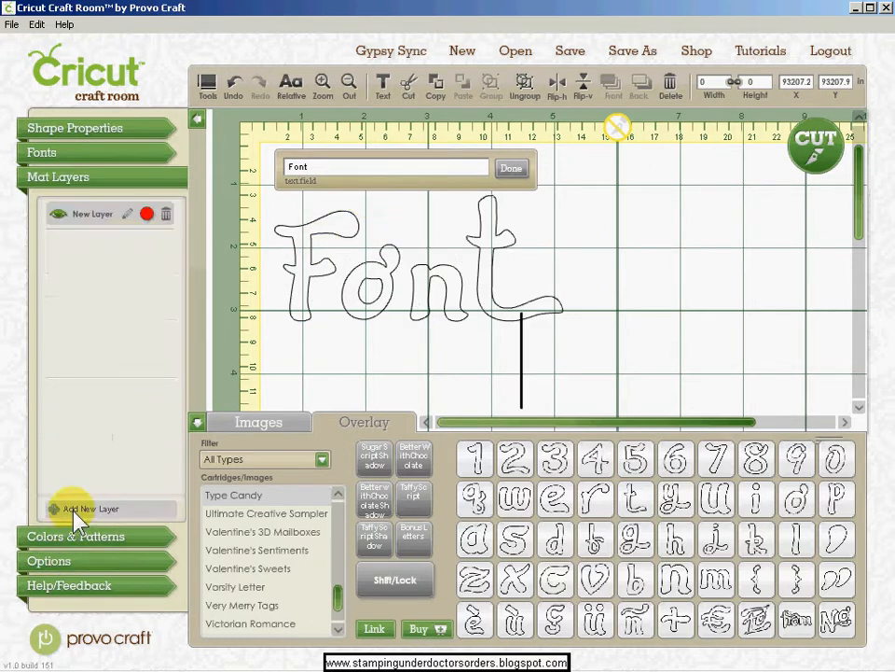
{"action": "left_click", "coordinate": [89, 564]}
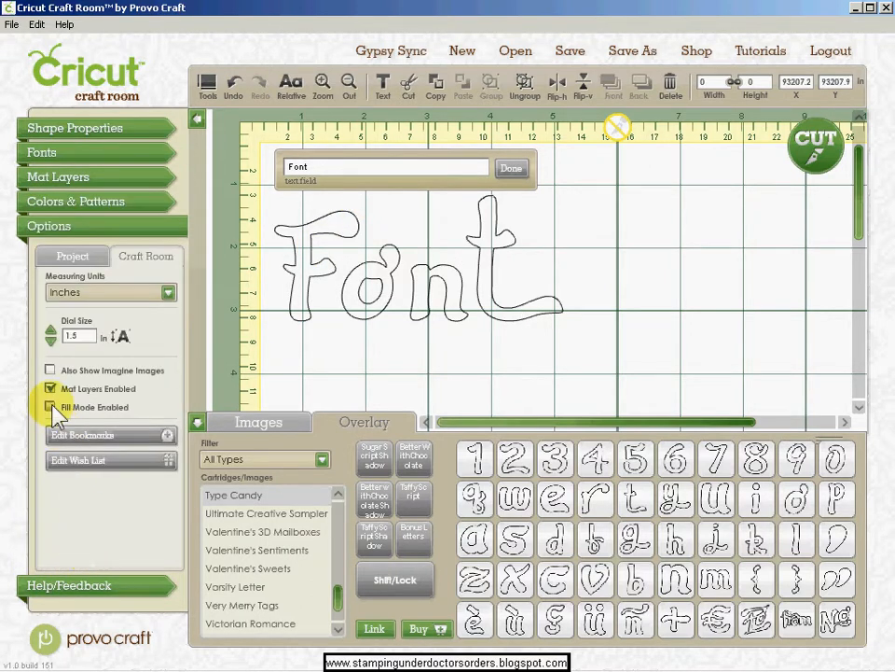
{"action": "left_click", "coordinate": [51, 406]}
Reduce the letter spacing of the Font text to -5 so that its letters overlap.
{"action": "left_click", "coordinate": [55, 159]}
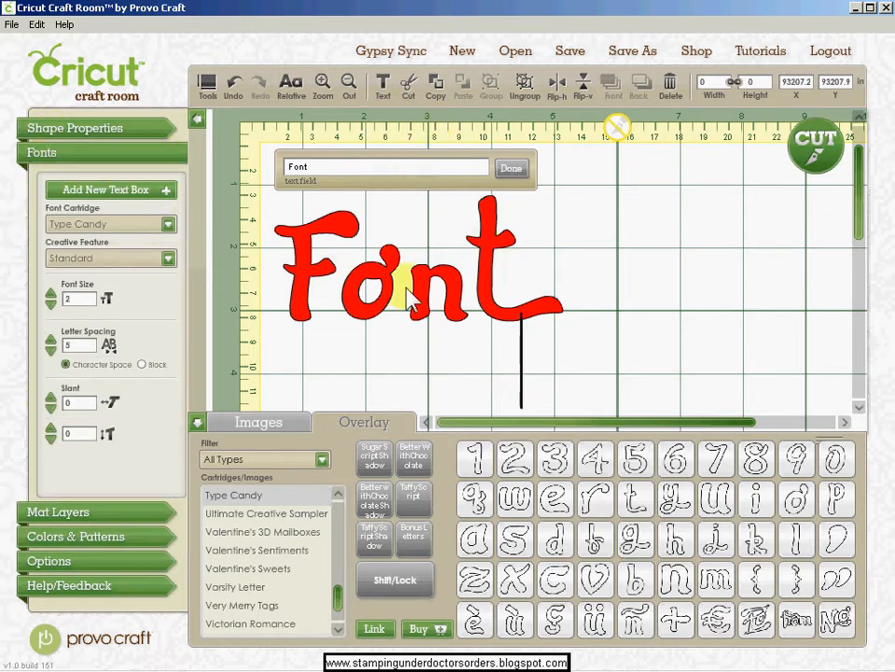
{"action": "left_click", "coordinate": [51, 352]}
{"action": "left_click", "coordinate": [52, 352]}
{"action": "left_click", "coordinate": [52, 353]}
{"action": "left_click", "coordinate": [51, 353]}
{"action": "left_click", "coordinate": [52, 353]}
{"action": "left_click", "coordinate": [51, 353]}
{"action": "left_click", "coordinate": [51, 352]}
{"action": "left_click", "coordinate": [51, 353]}
{"action": "left_click", "coordinate": [52, 350]}
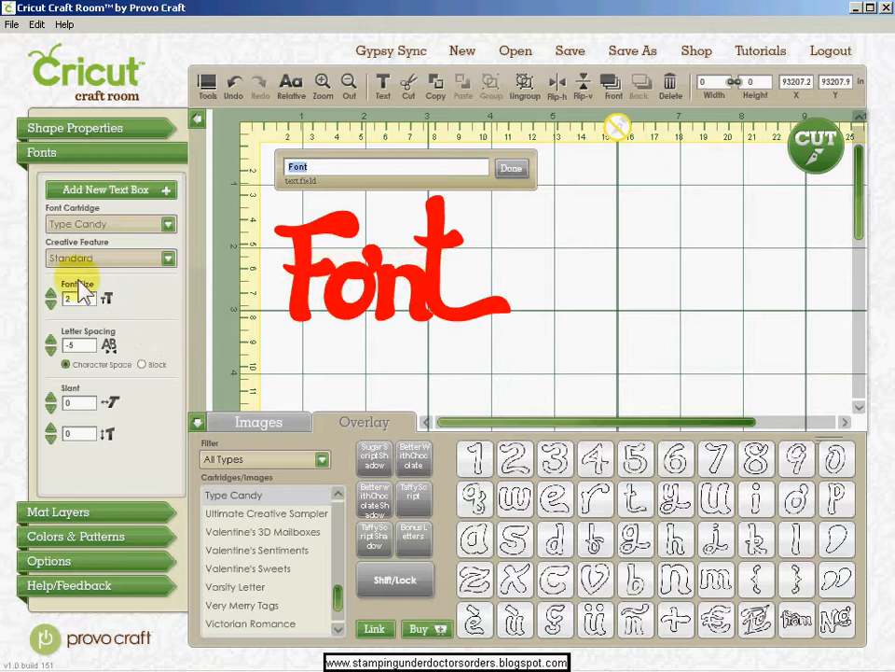
Add a second mat layer and finish editing the Font text box.
{"action": "left_click", "coordinate": [77, 515]}
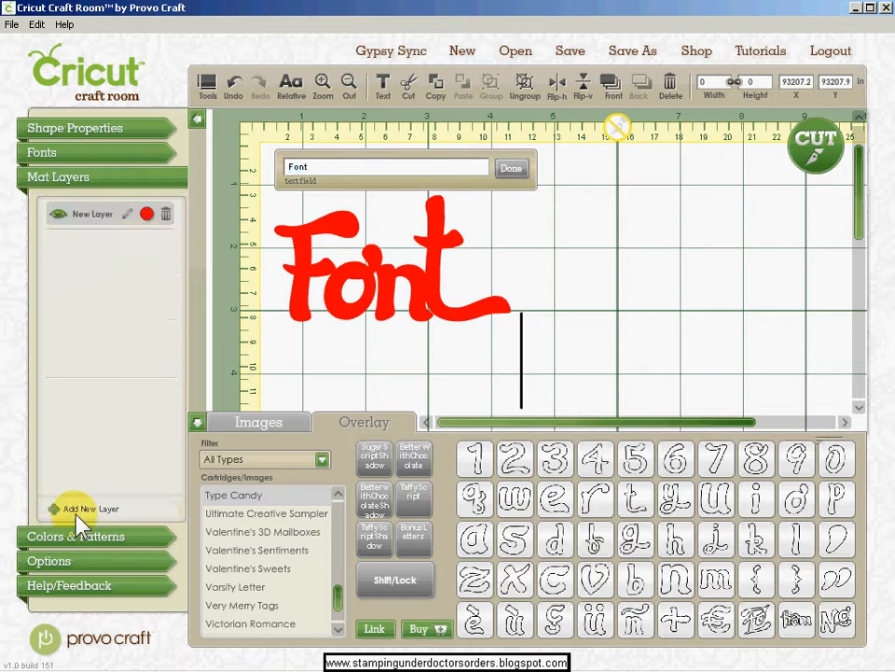
{"action": "left_click", "coordinate": [80, 510]}
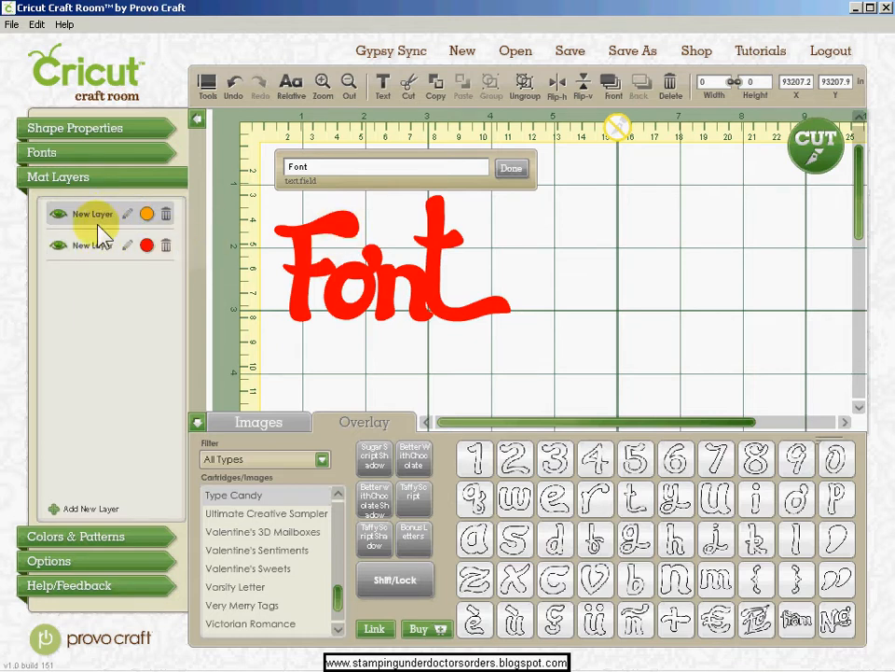
{"action": "left_click", "coordinate": [73, 154]}
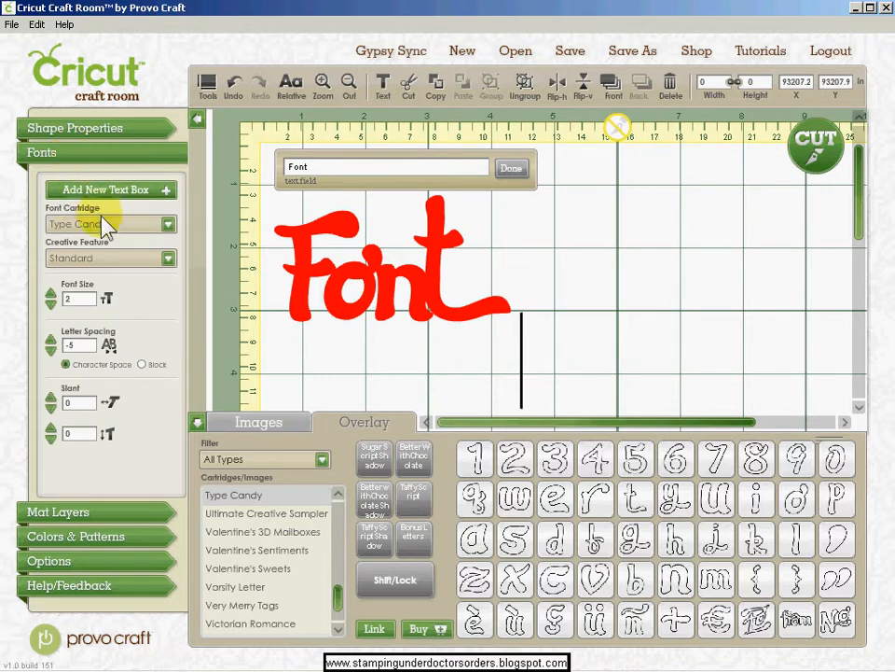
{"action": "left_click", "coordinate": [520, 172]}
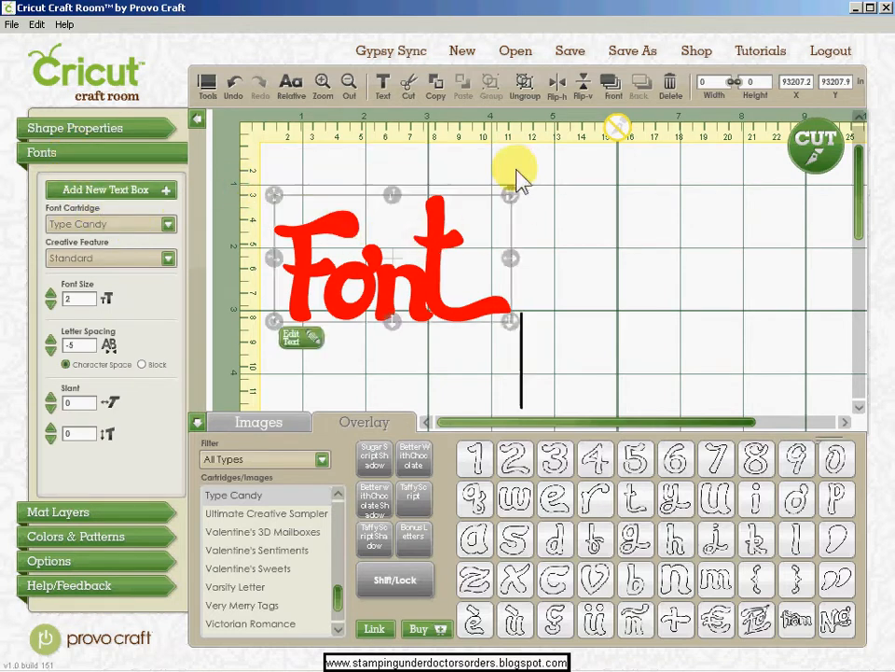
{"action": "left_click", "coordinate": [110, 513]}
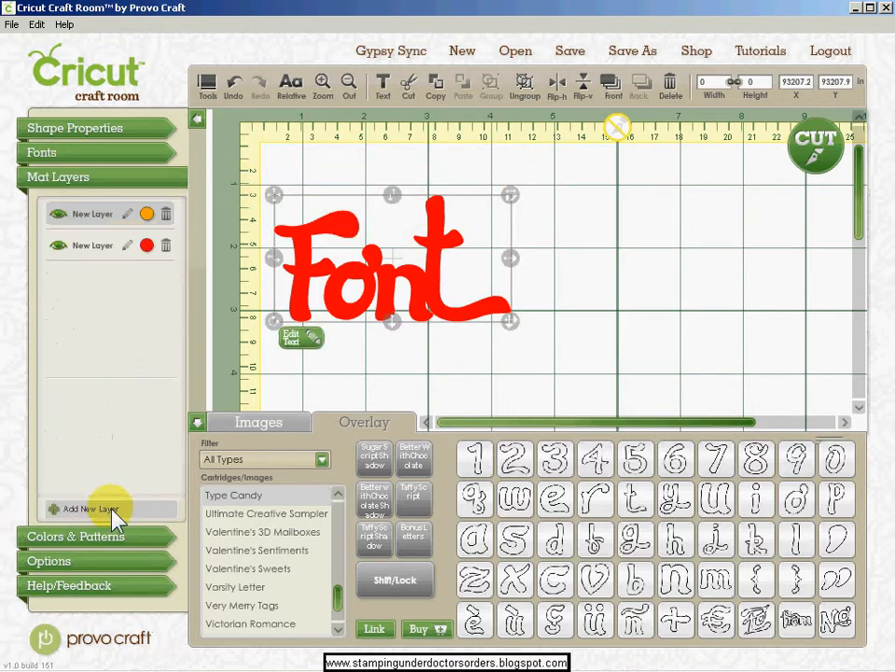
{"action": "left_click", "coordinate": [73, 157]}
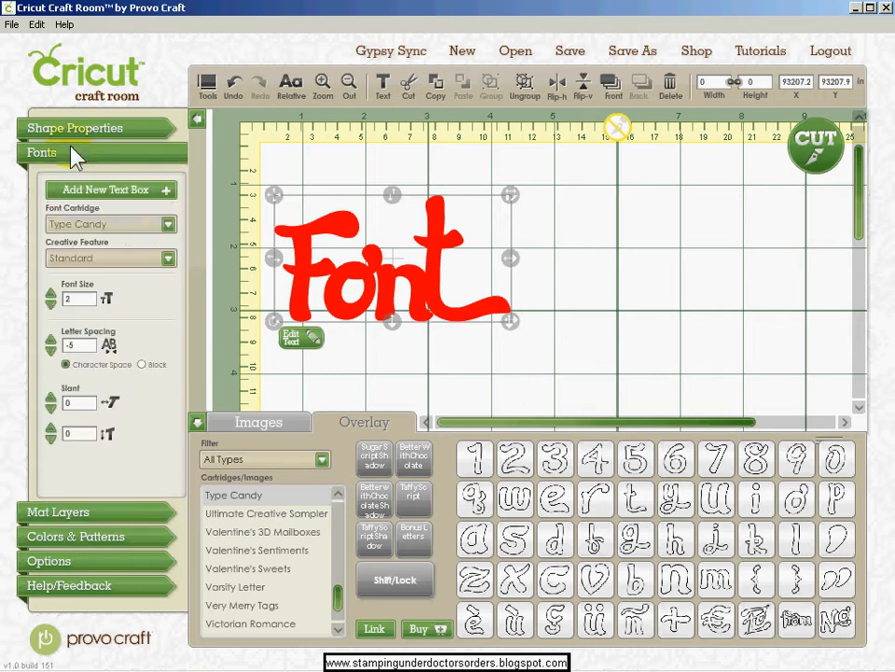
Add a new text box and set its creative feature to SugarScriptShadow.
{"action": "left_click", "coordinate": [135, 190]}
{"action": "left_click", "coordinate": [168, 257]}
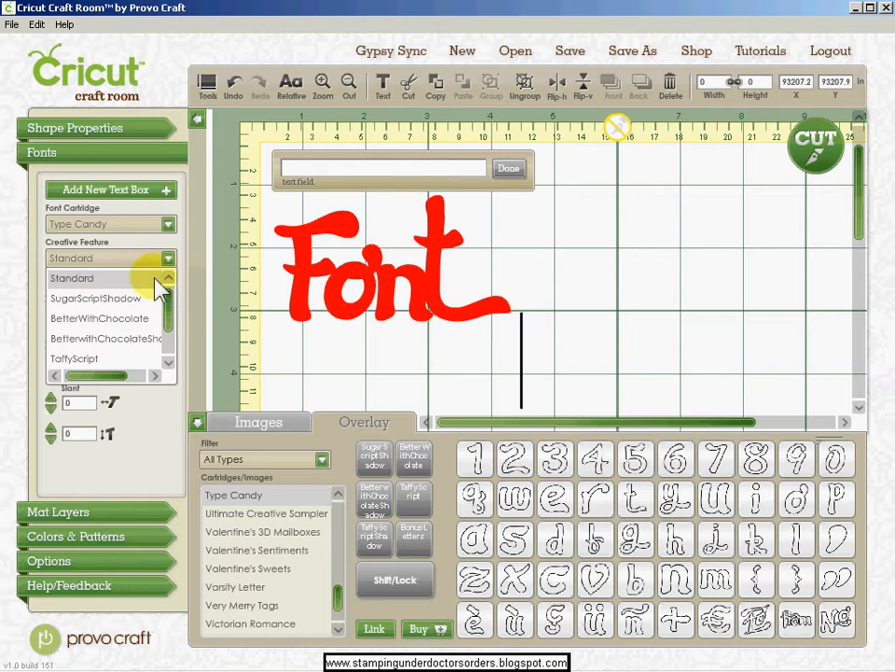
{"action": "left_click", "coordinate": [137, 306]}
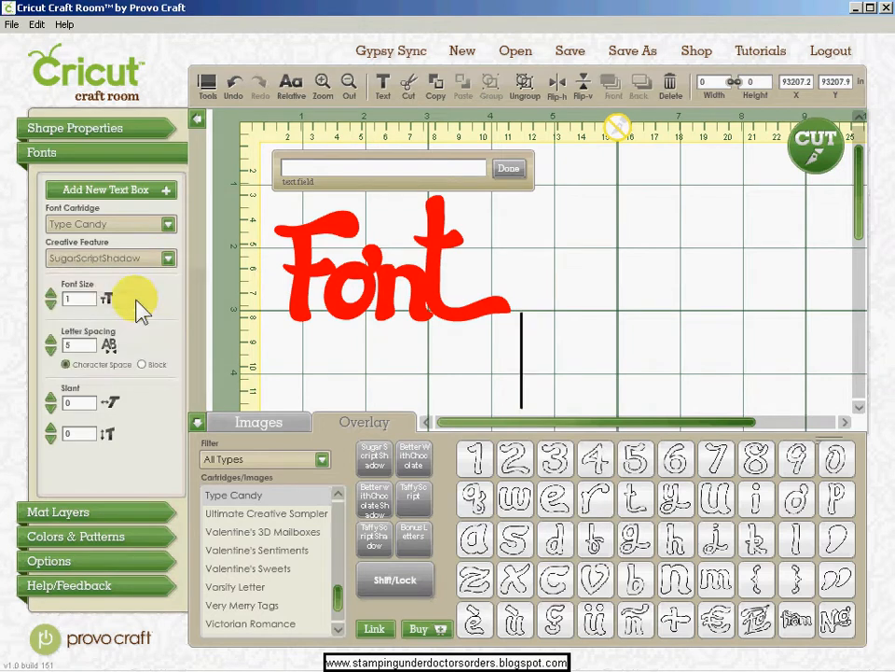
{"action": "left_click", "coordinate": [359, 169]}
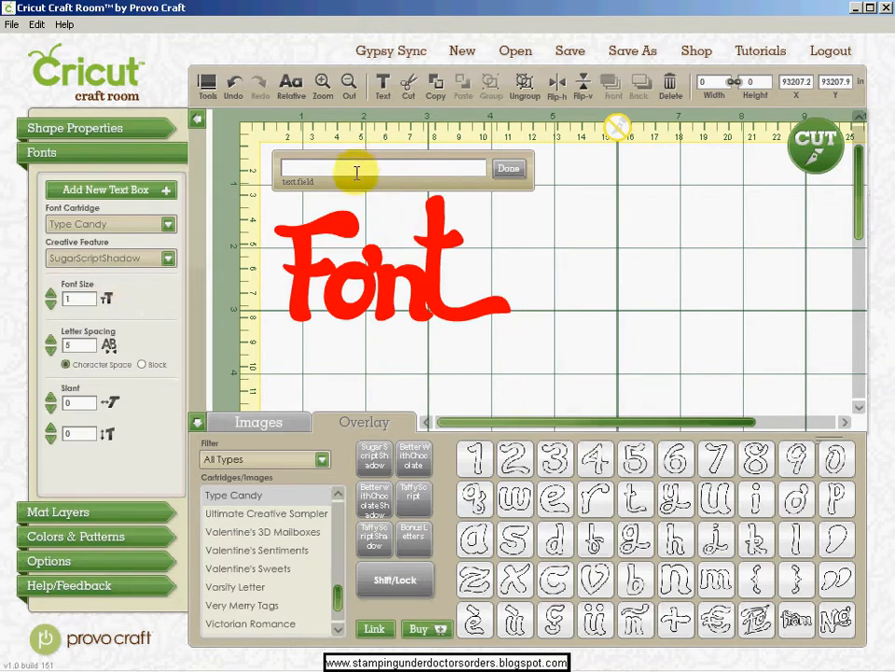
{"action": "type", "text": "D"}
{"action": "key", "text": "BackSpace"}
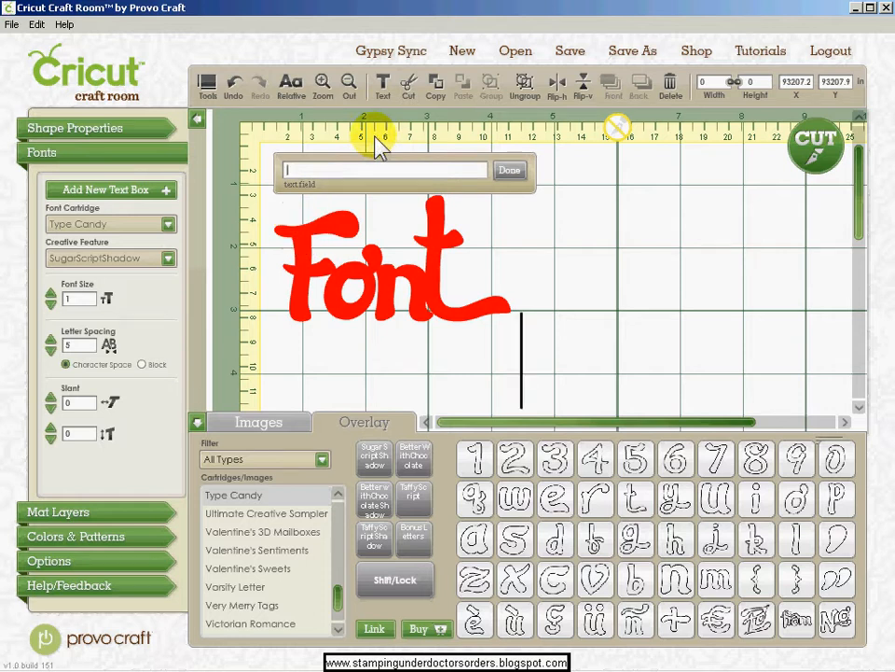
{"action": "type", "text": "F"}
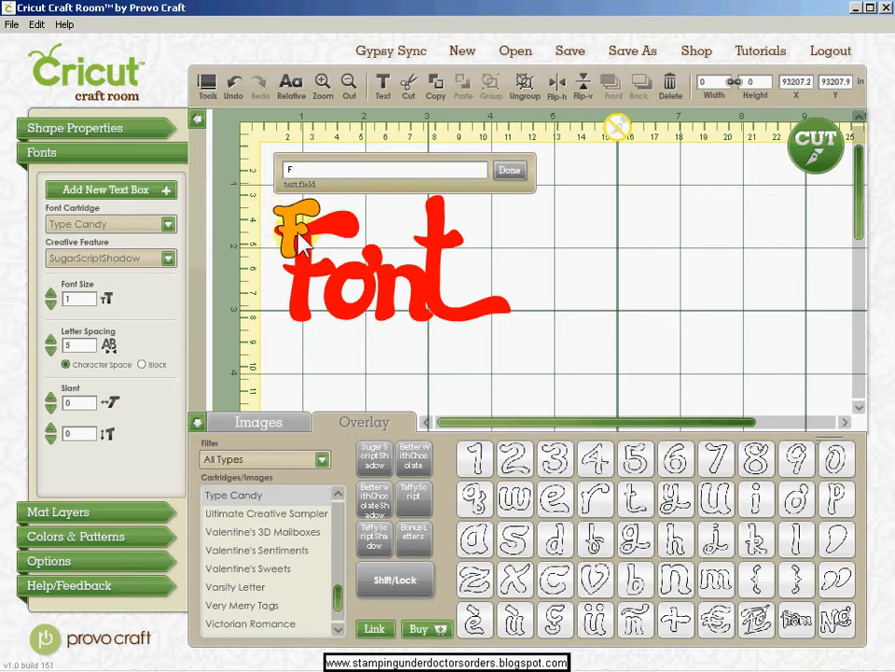
{"action": "key", "text": "BackSpace"}
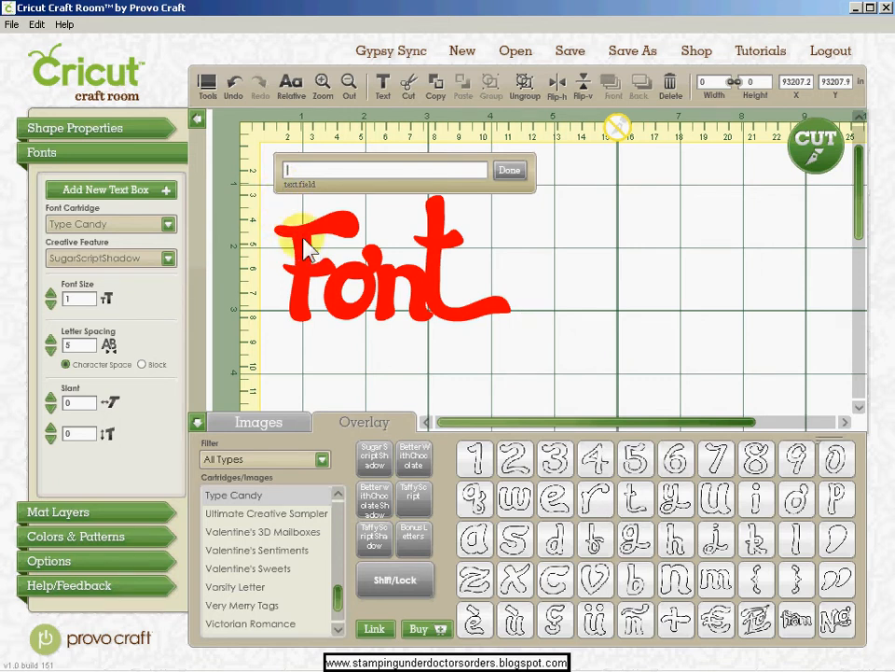
Reorder the orange mat layer below the red one and recolor it black.
{"action": "left_click", "coordinate": [73, 512]}
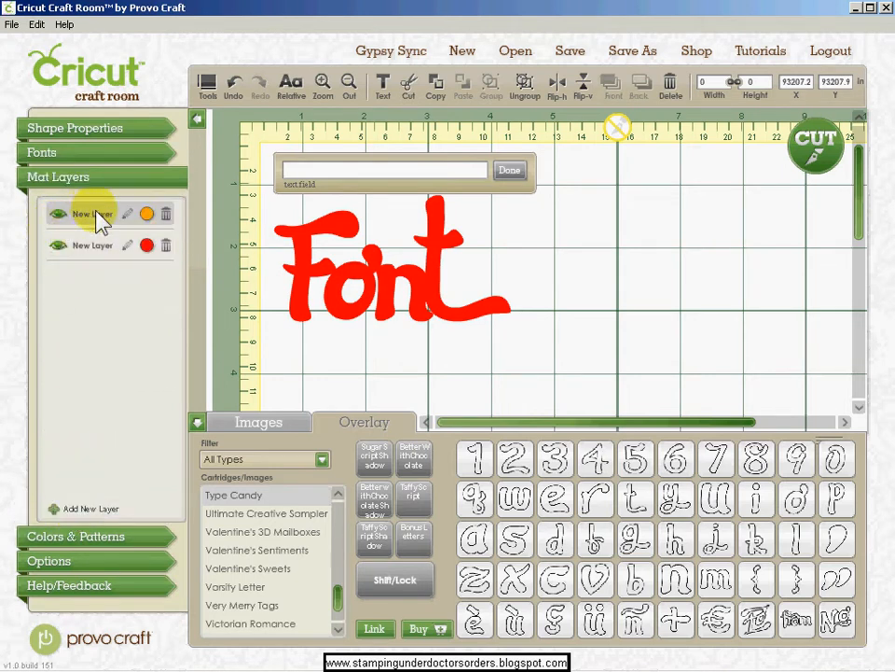
{"action": "left_click_drag", "start_coordinate": [98, 218], "coordinate": [101, 280]}
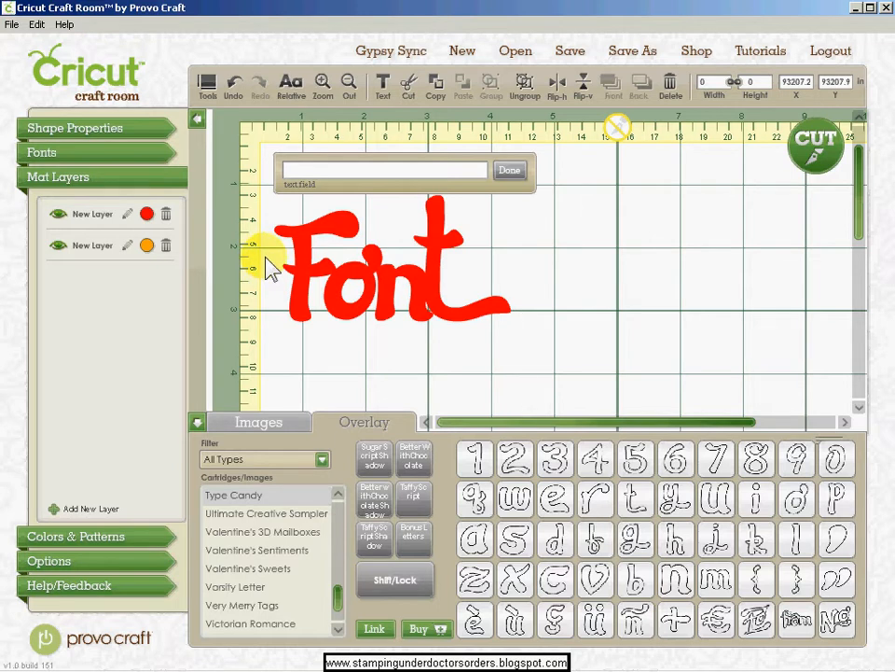
{"action": "left_click", "coordinate": [147, 247]}
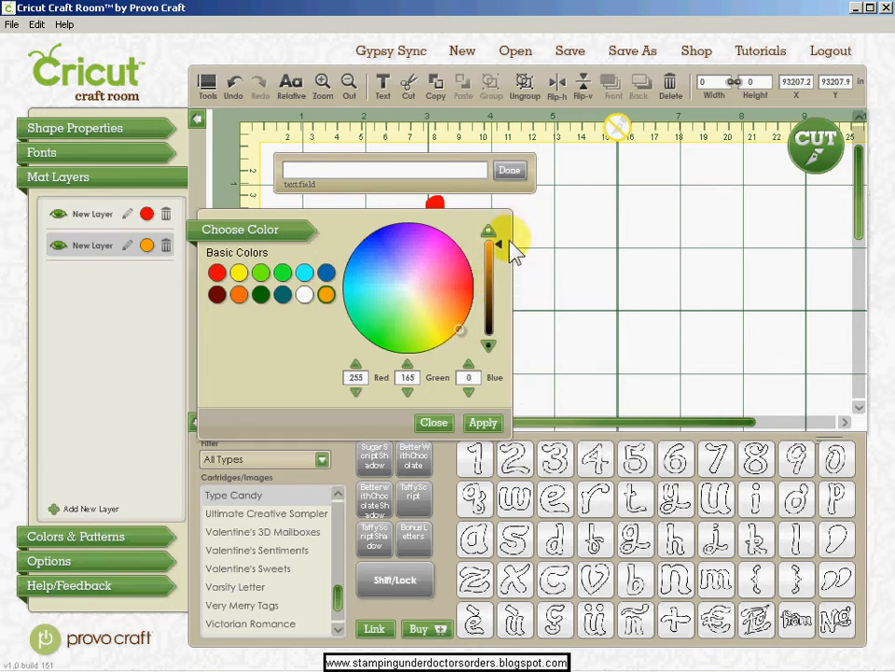
{"action": "left_click_drag", "start_coordinate": [506, 241], "coordinate": [503, 345]}
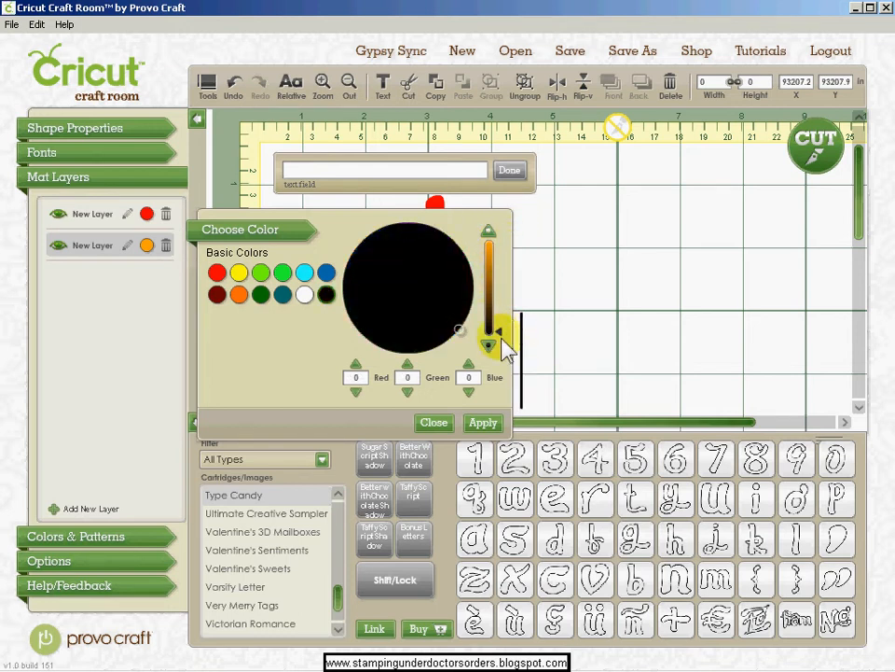
{"action": "left_click", "coordinate": [478, 425]}
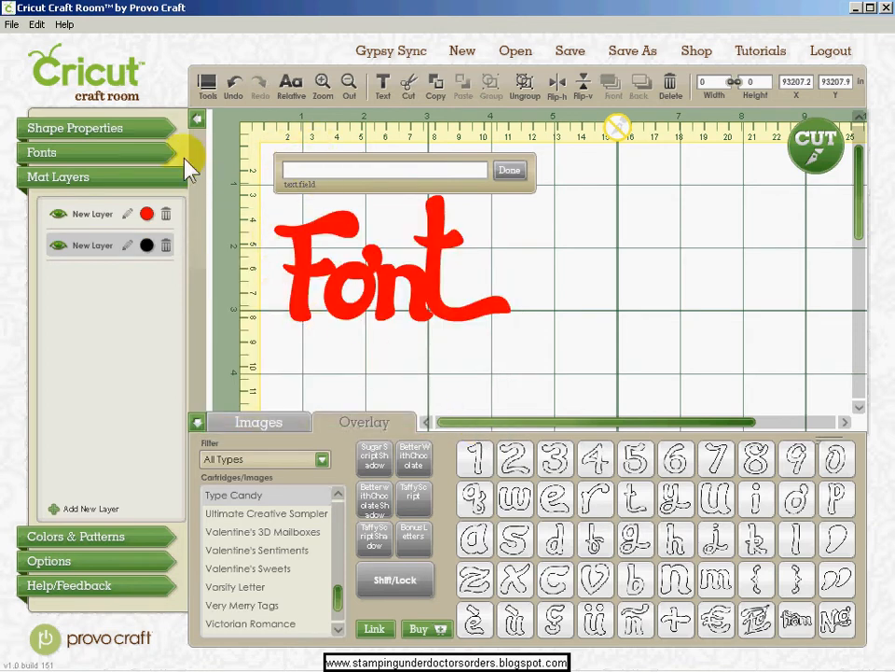
Set the shadow text's font size to 2 and enter the word "Font".
{"action": "left_click", "coordinate": [131, 154]}
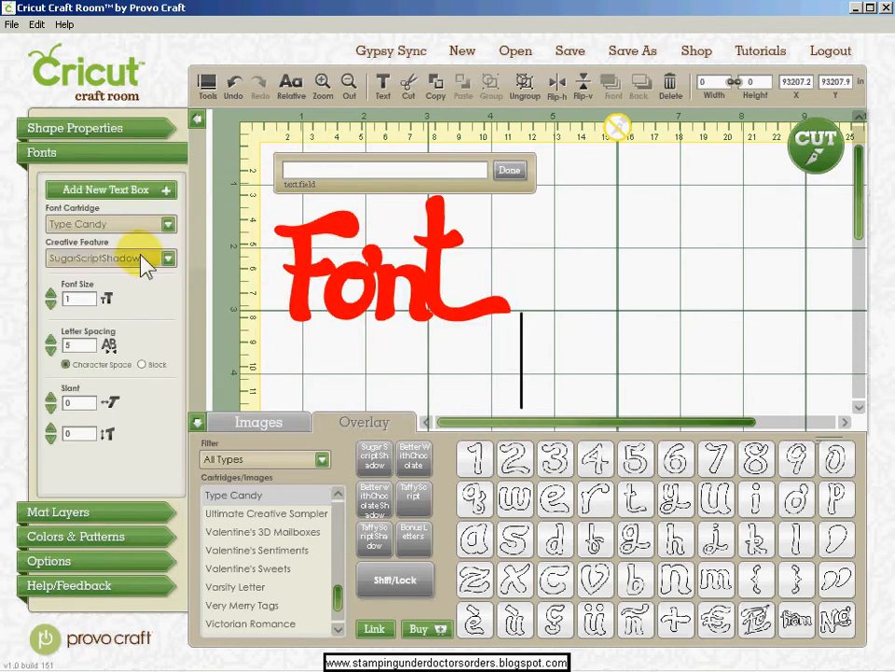
{"action": "left_click", "coordinate": [79, 299]}
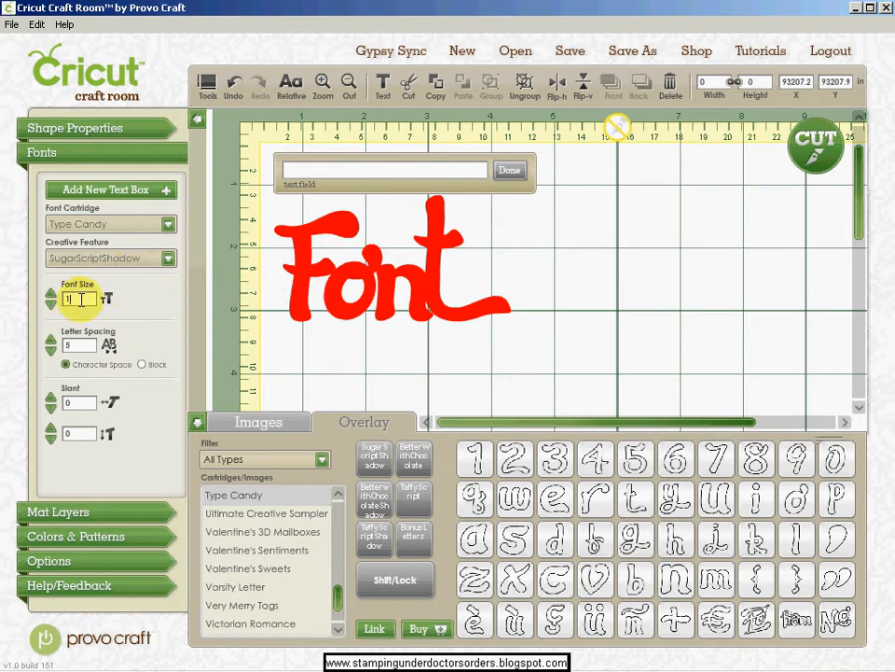
{"action": "type", "text": "2"}
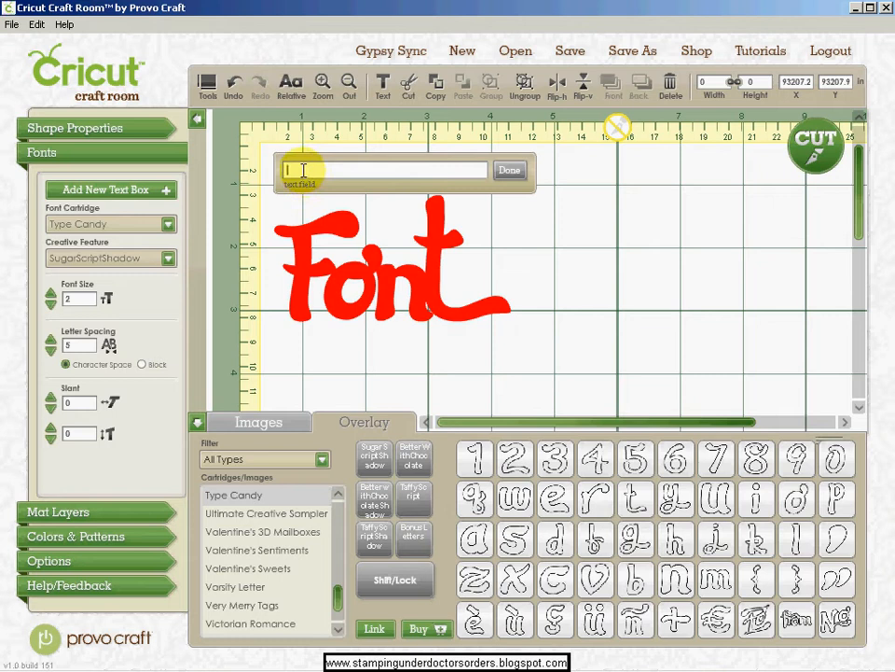
{"action": "type", "text": "b"}
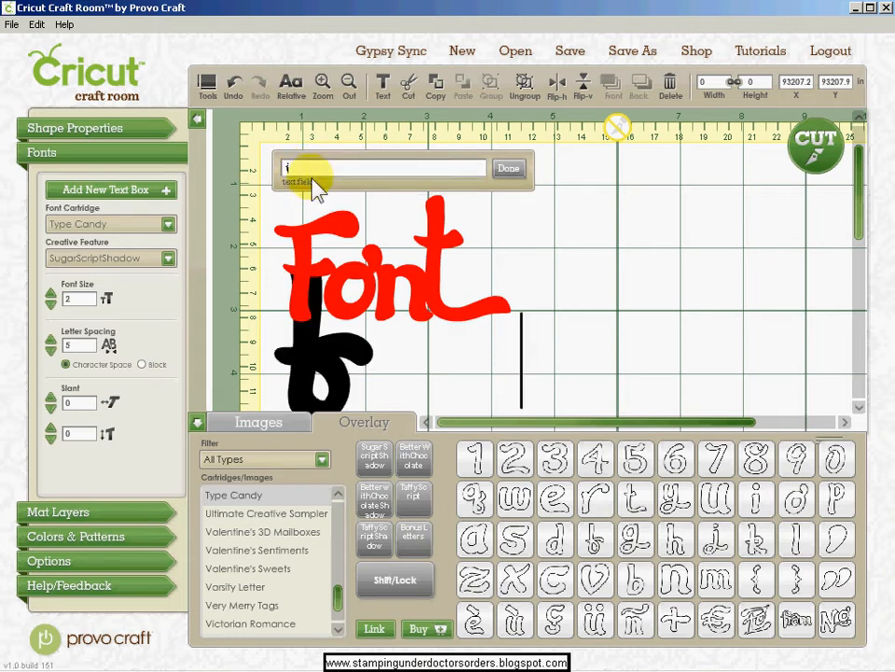
{"action": "key", "text": "BackSpace"}
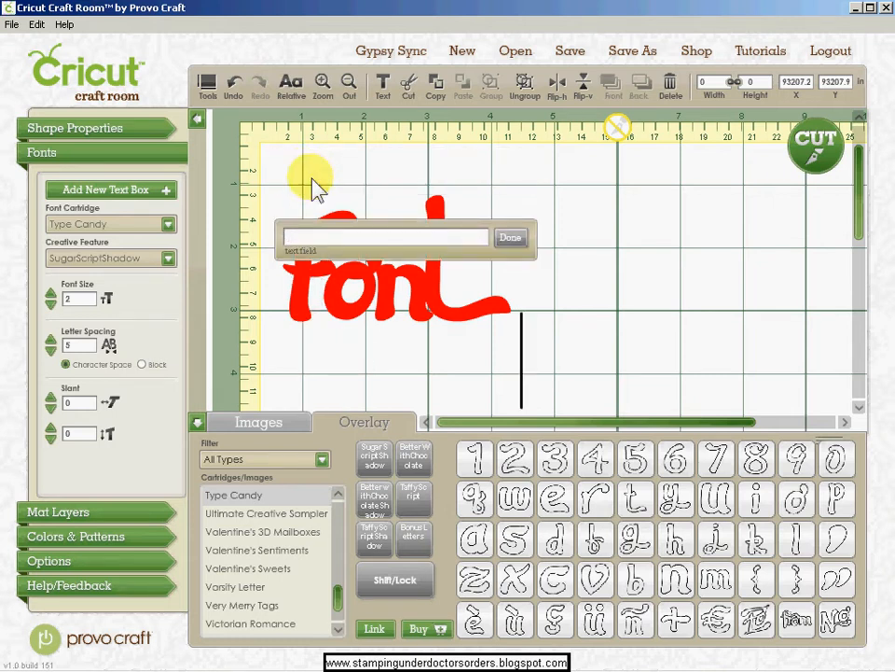
{"action": "type", "text": "Fon"}
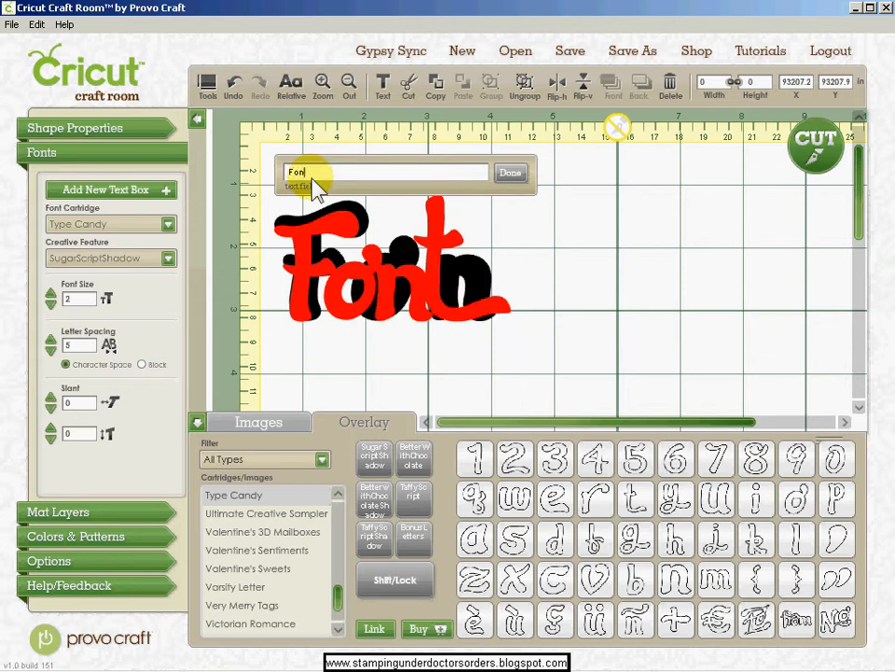
{"action": "type", "text": "t"}
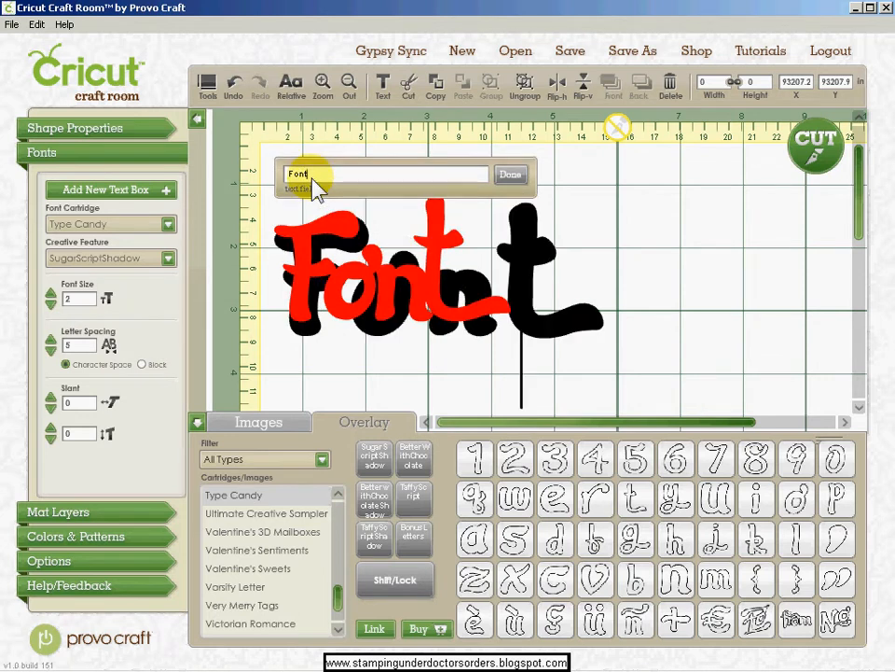
Reduce the shadow text's letter spacing to -12 and finish editing its text box.
{"action": "left_click", "coordinate": [50, 353]}
{"action": "left_click", "coordinate": [50, 353]}
{"action": "left_click", "coordinate": [51, 353]}
{"action": "left_click", "coordinate": [50, 352]}
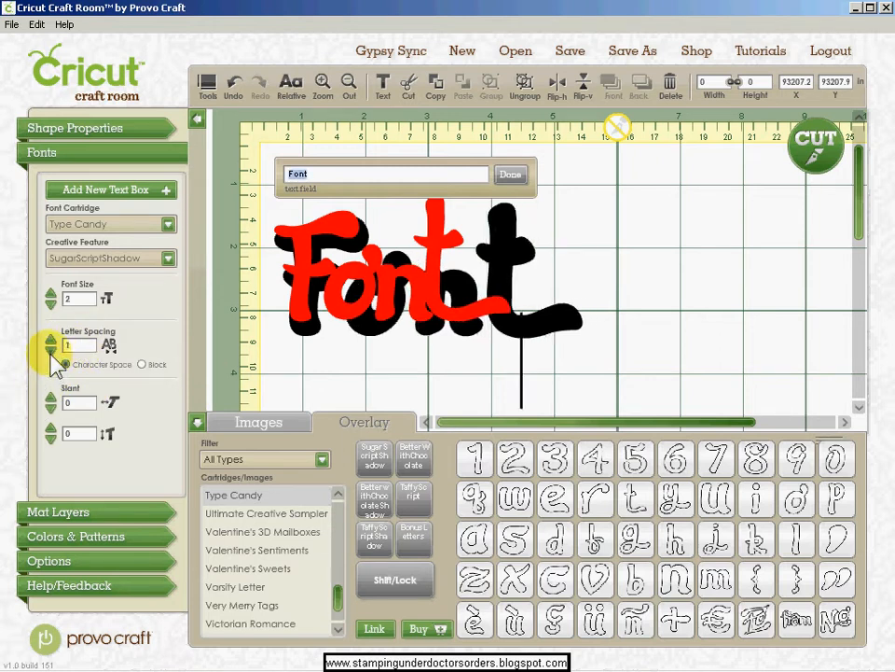
{"action": "left_click", "coordinate": [50, 352]}
{"action": "left_click", "coordinate": [50, 353]}
{"action": "left_click", "coordinate": [50, 353]}
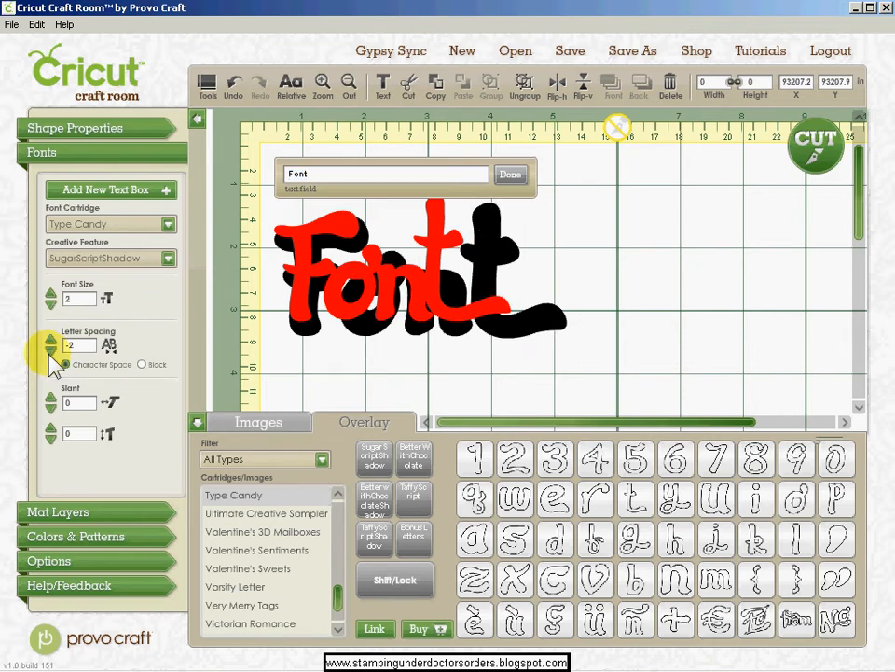
{"action": "left_click", "coordinate": [50, 353]}
{"action": "left_click", "coordinate": [50, 353]}
{"action": "left_click", "coordinate": [50, 352]}
{"action": "left_click", "coordinate": [51, 352]}
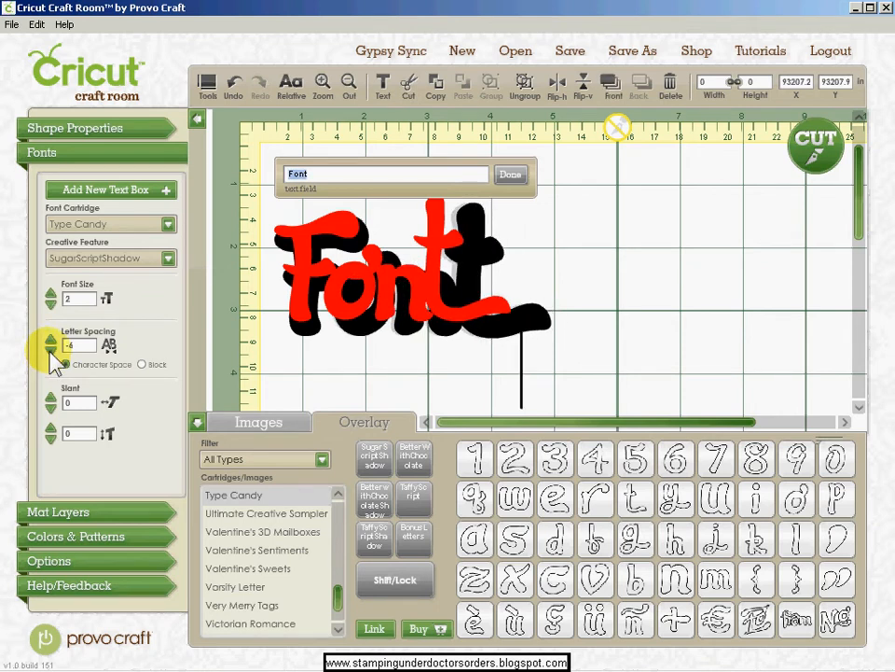
{"action": "left_click", "coordinate": [51, 352]}
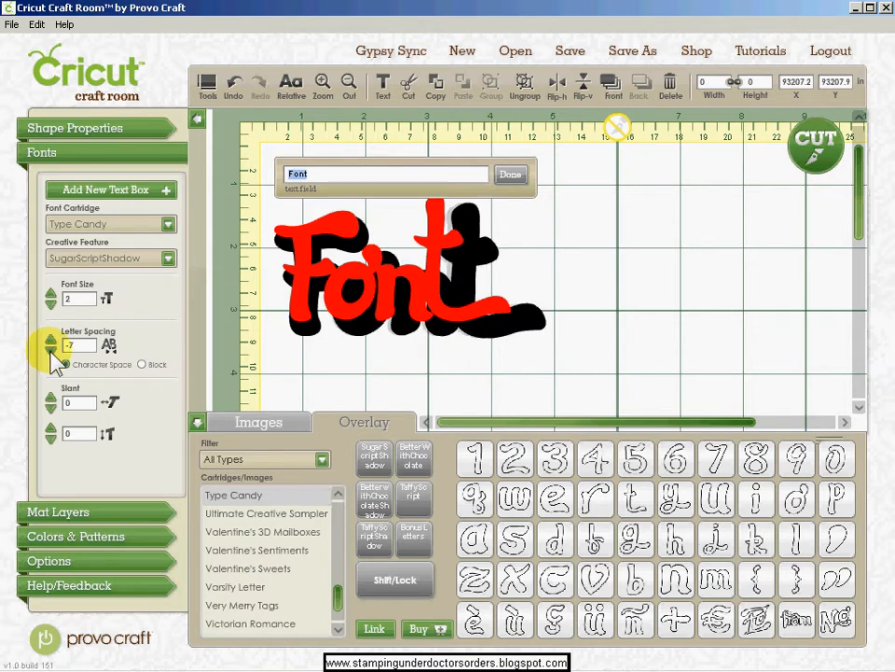
{"action": "left_click", "coordinate": [50, 352]}
{"action": "left_click", "coordinate": [50, 353]}
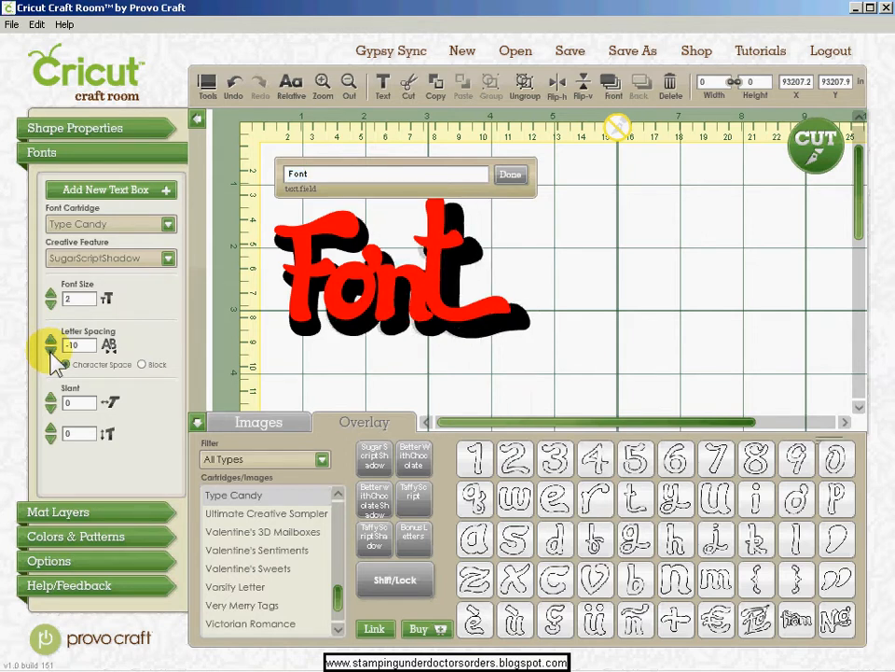
{"action": "left_click", "coordinate": [50, 352]}
{"action": "left_click", "coordinate": [51, 353]}
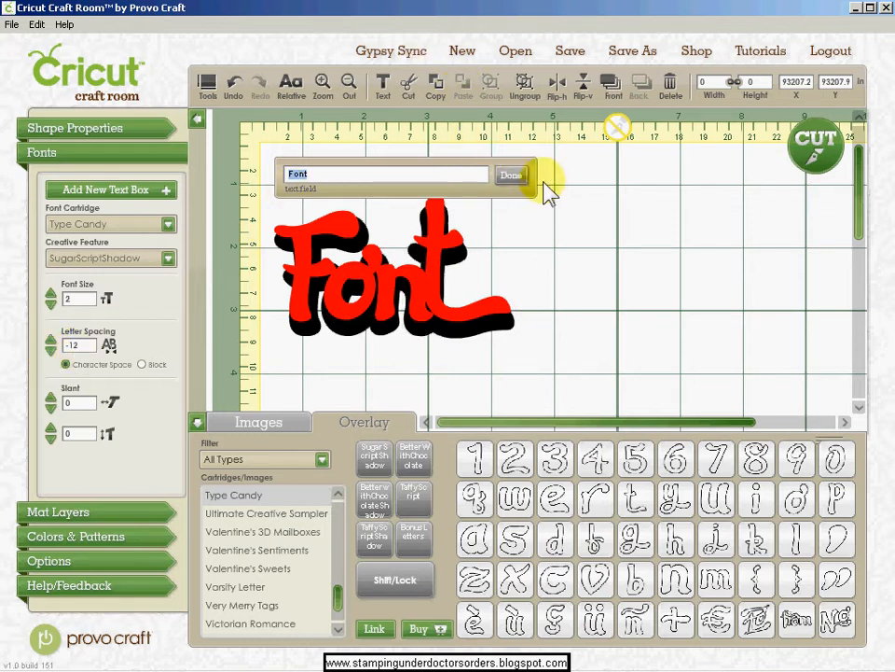
{"action": "left_click", "coordinate": [515, 176]}
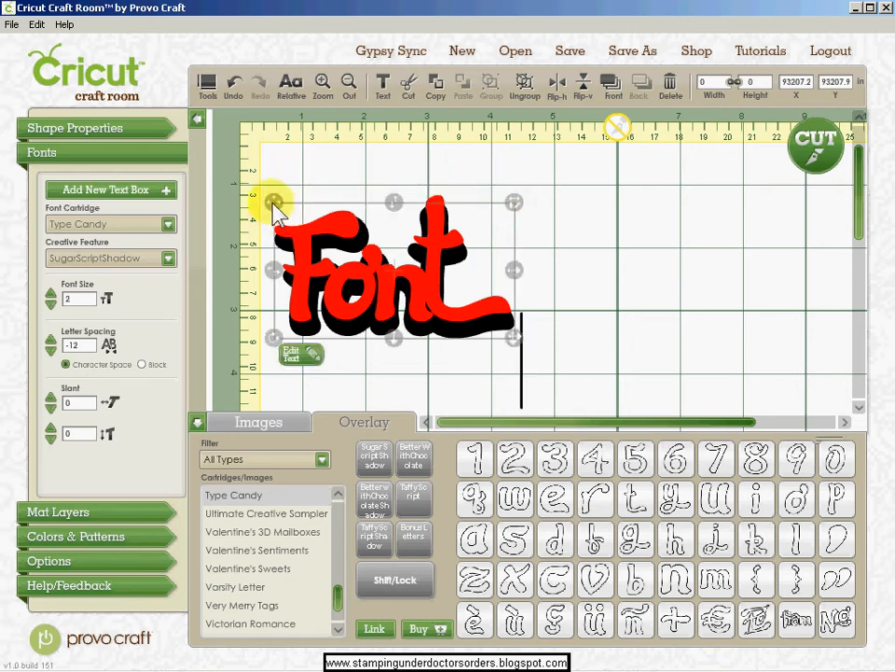
Align the black shadow text behind the red word and set its letter spacing to -11.
{"action": "left_click_drag", "start_coordinate": [274, 206], "coordinate": [272, 197]}
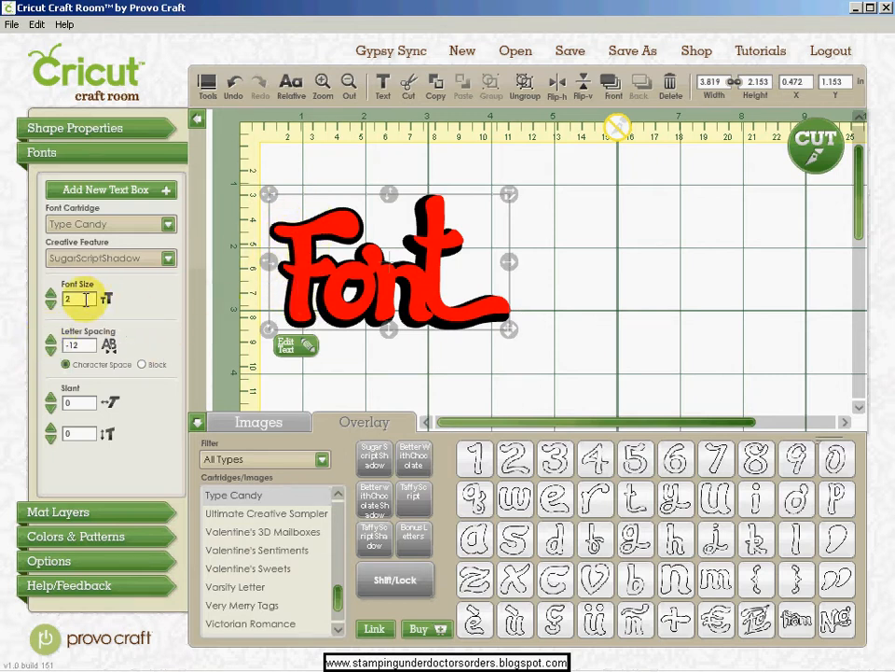
{"action": "left_click", "coordinate": [51, 339]}
{"action": "left_click", "coordinate": [50, 340]}
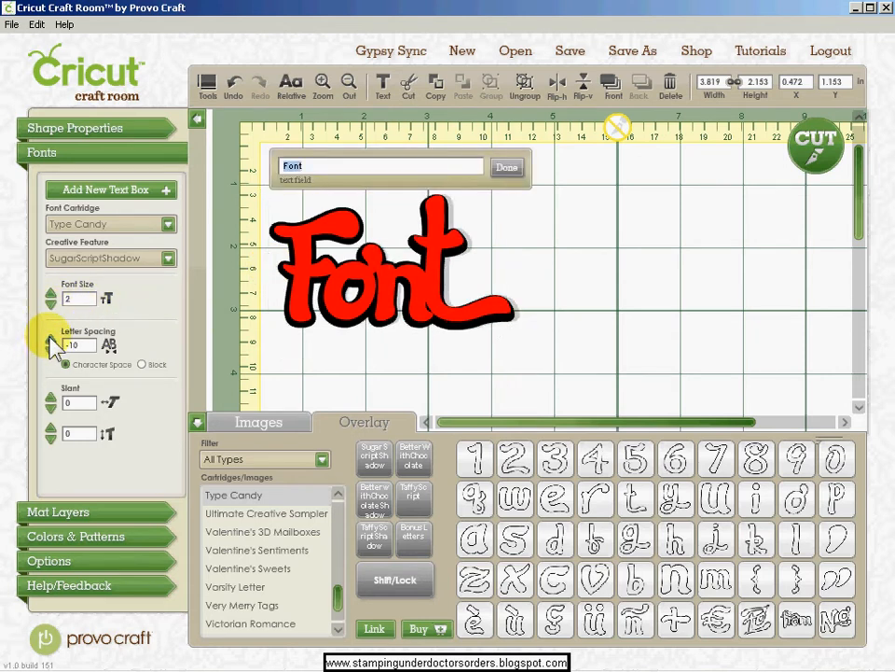
{"action": "left_click", "coordinate": [51, 351]}
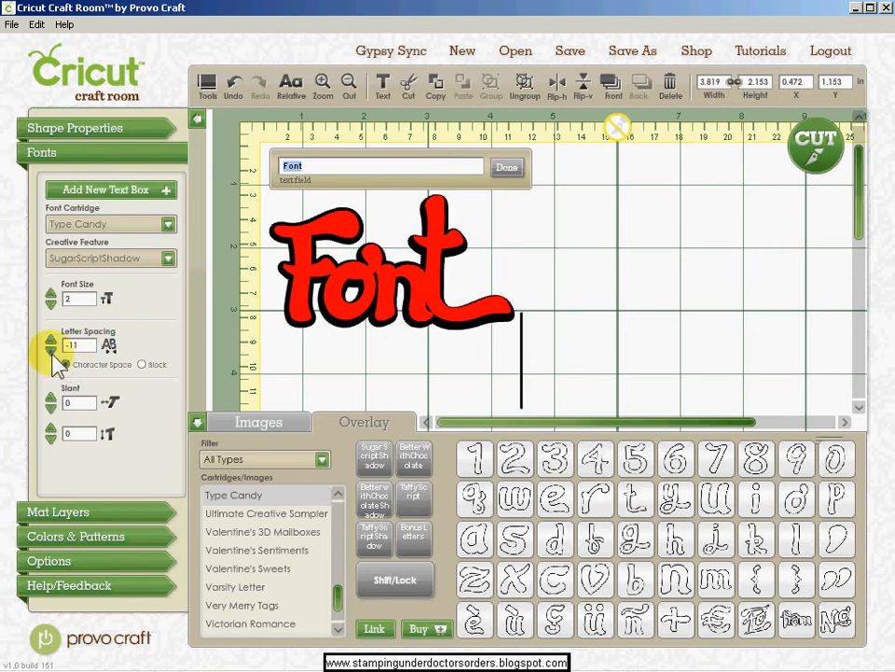
{"action": "left_click", "coordinate": [517, 172]}
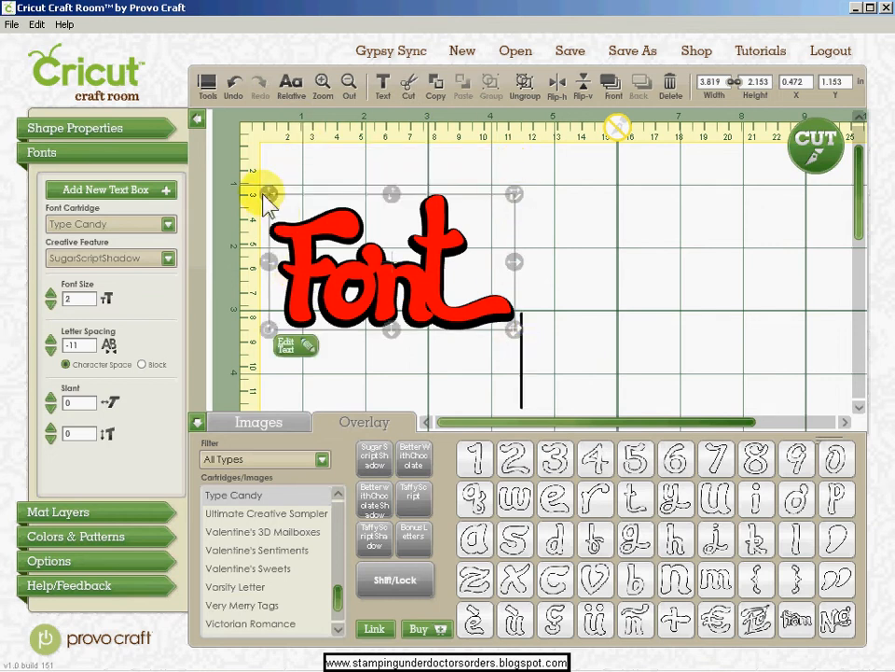
Separate the two words by placing the black shadow to the right of the red word, both near the mat's upper edge.
{"action": "left_click_drag", "start_coordinate": [267, 196], "coordinate": [530, 149]}
{"action": "left_click", "coordinate": [327, 227]}
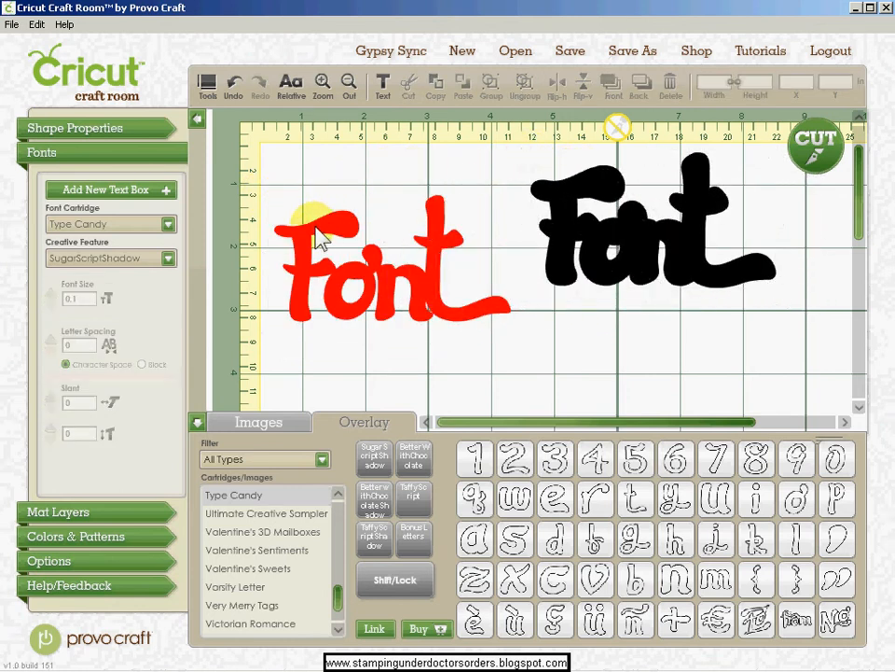
{"action": "left_click", "coordinate": [300, 245]}
{"action": "left_click_drag", "start_coordinate": [300, 244], "coordinate": [270, 160]}
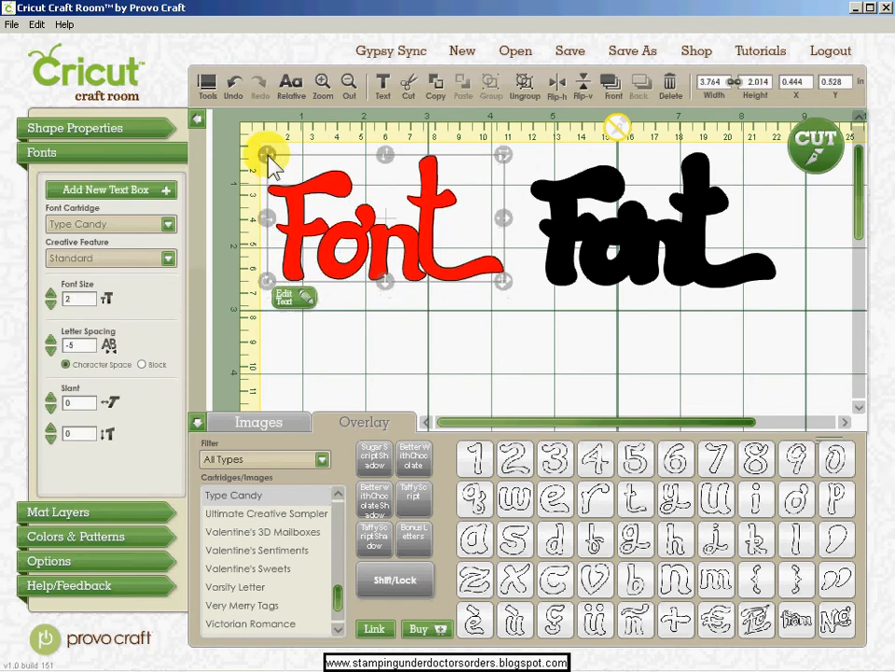
Start a cut and choose the Cricut Expression/Cricut Cake as the device.
{"action": "left_click", "coordinate": [815, 149]}
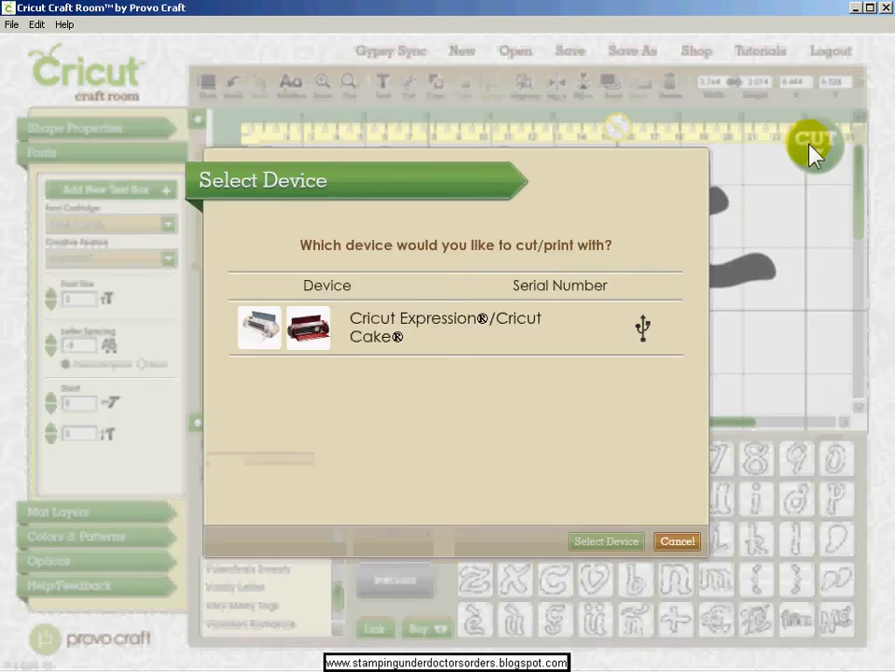
{"action": "left_click", "coordinate": [673, 331]}
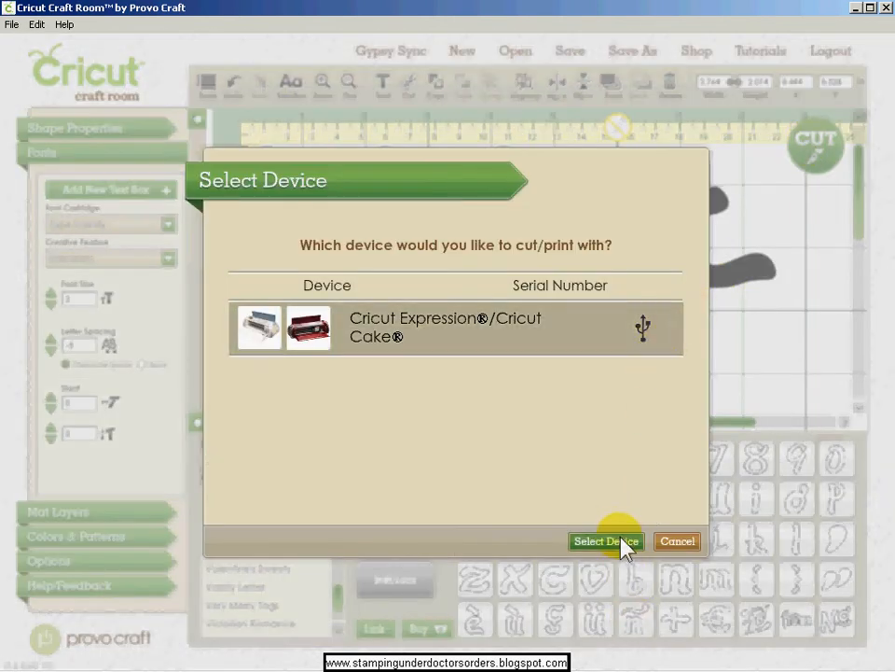
{"action": "left_click", "coordinate": [607, 541]}
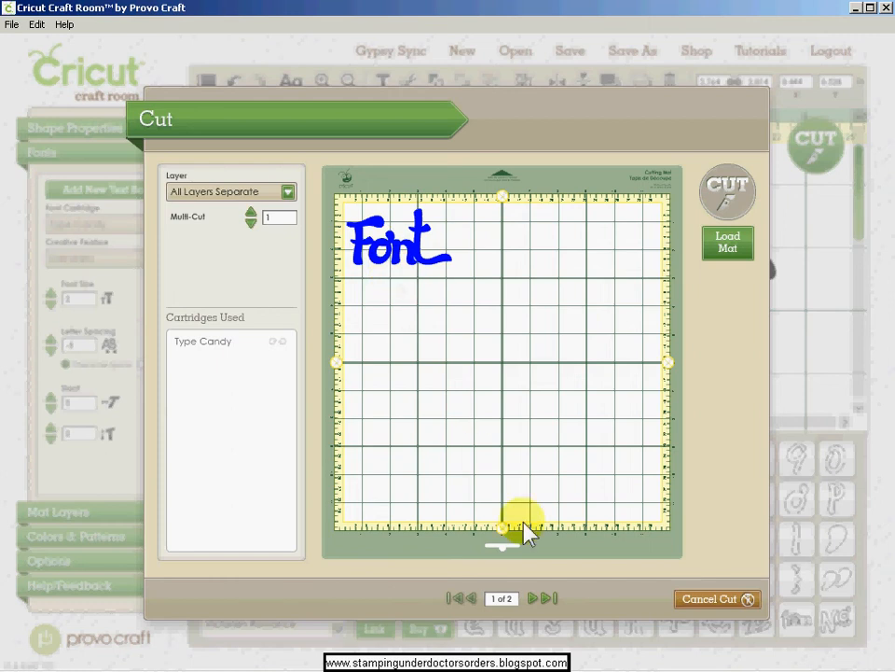
Preview the separate layer pages and switch the cut's layer option to All Layers One Page.
{"action": "left_click", "coordinate": [536, 602]}
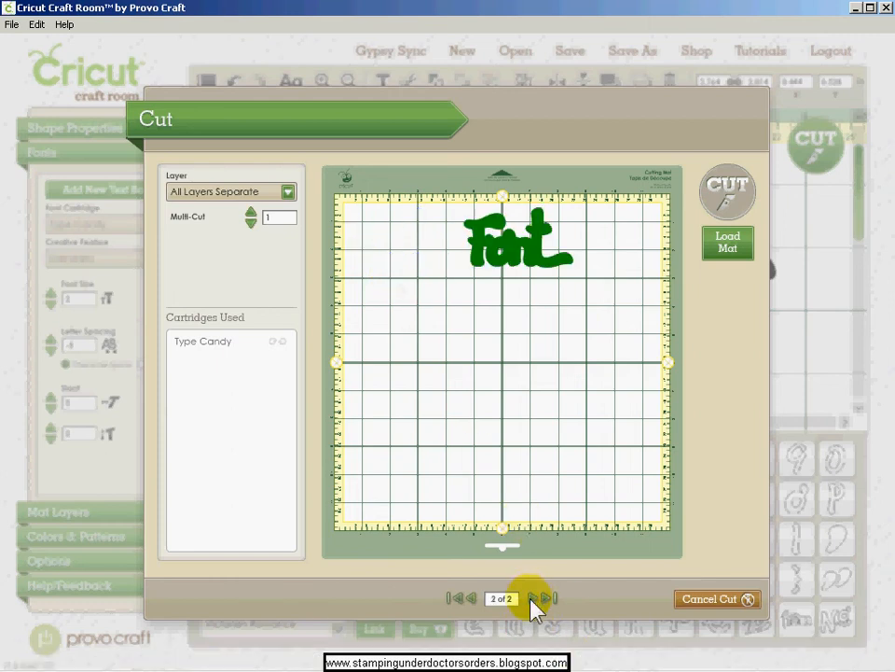
{"action": "left_click", "coordinate": [462, 598]}
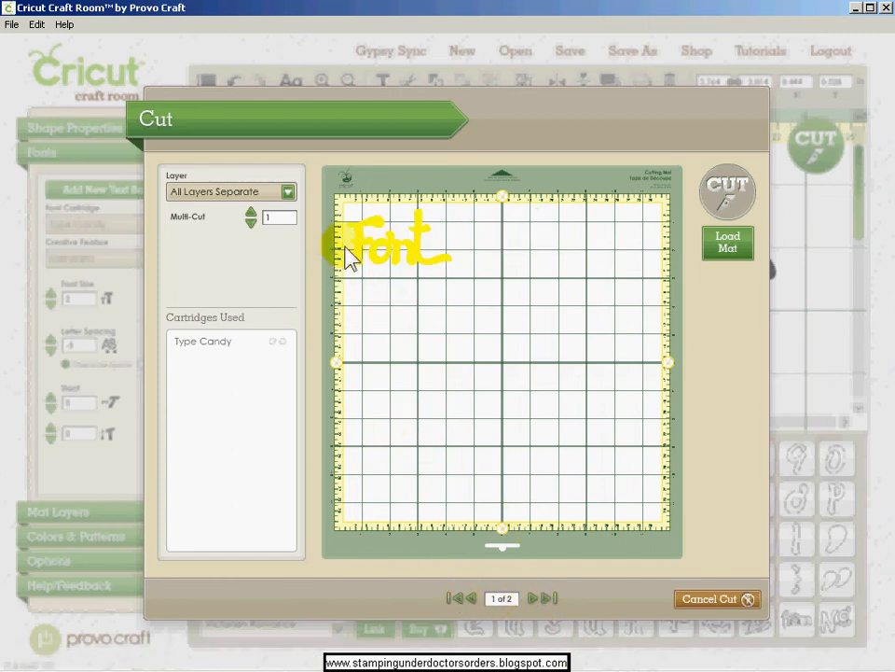
{"action": "left_click", "coordinate": [533, 598]}
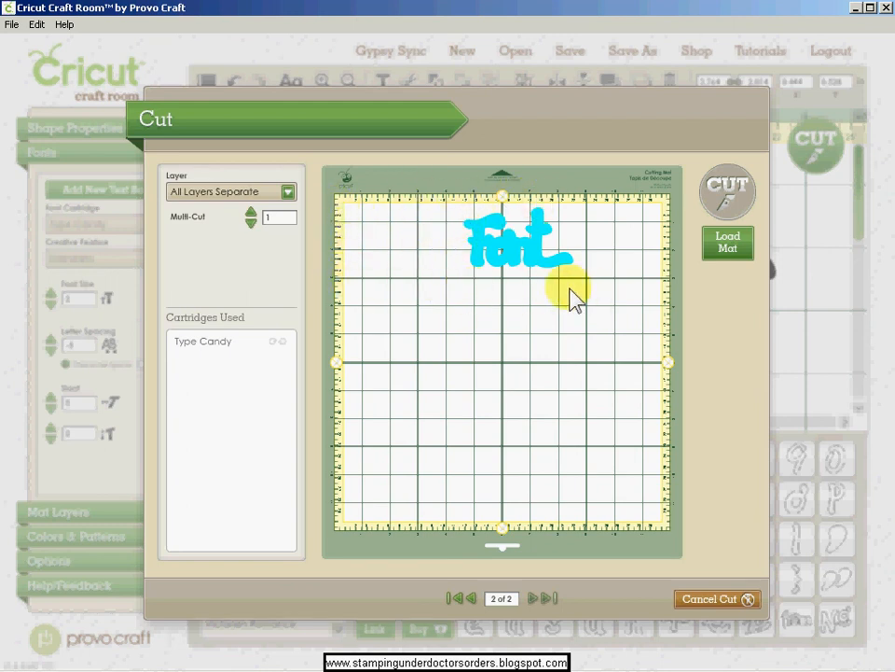
{"action": "left_click", "coordinate": [288, 192]}
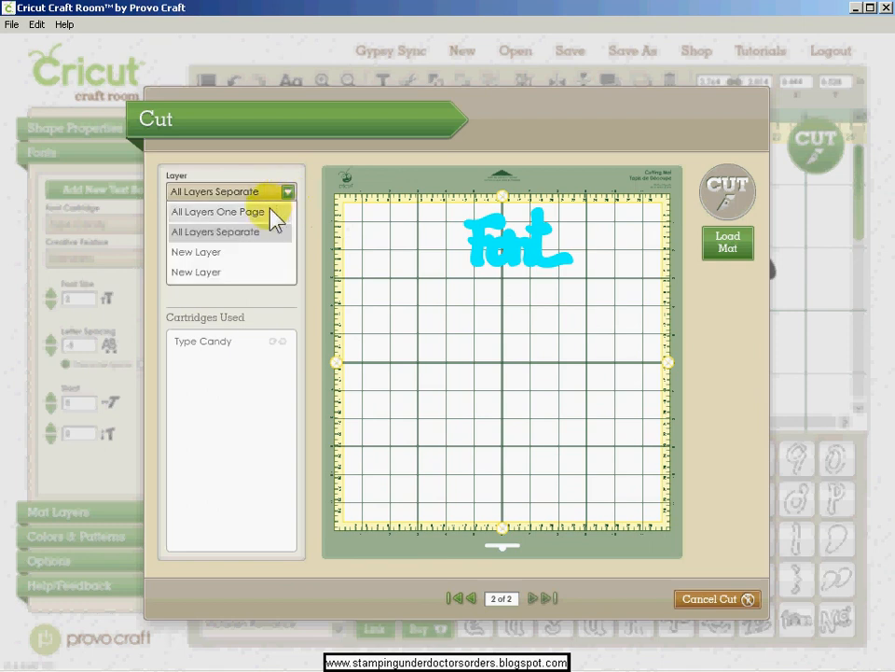
{"action": "left_click", "coordinate": [275, 214]}
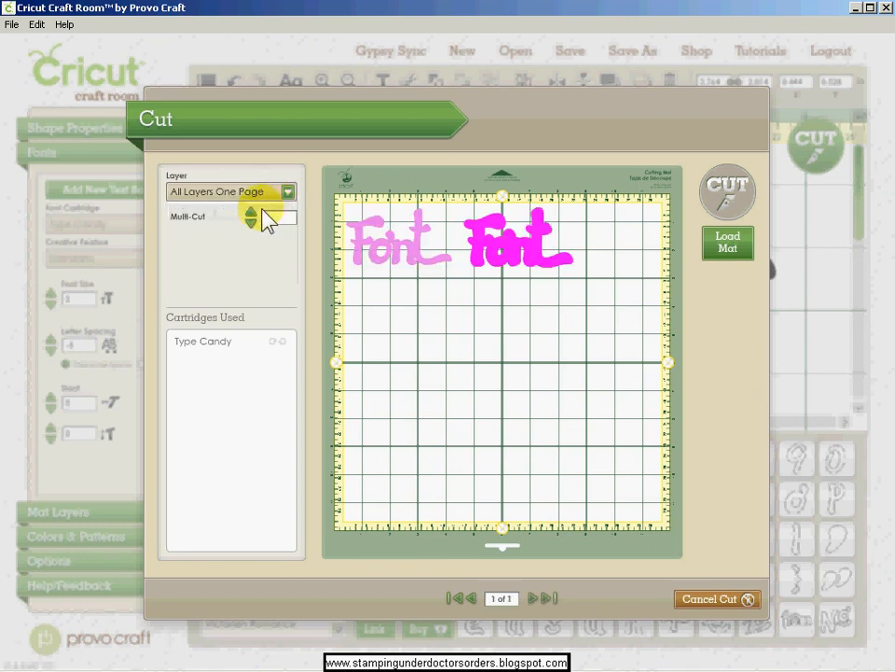